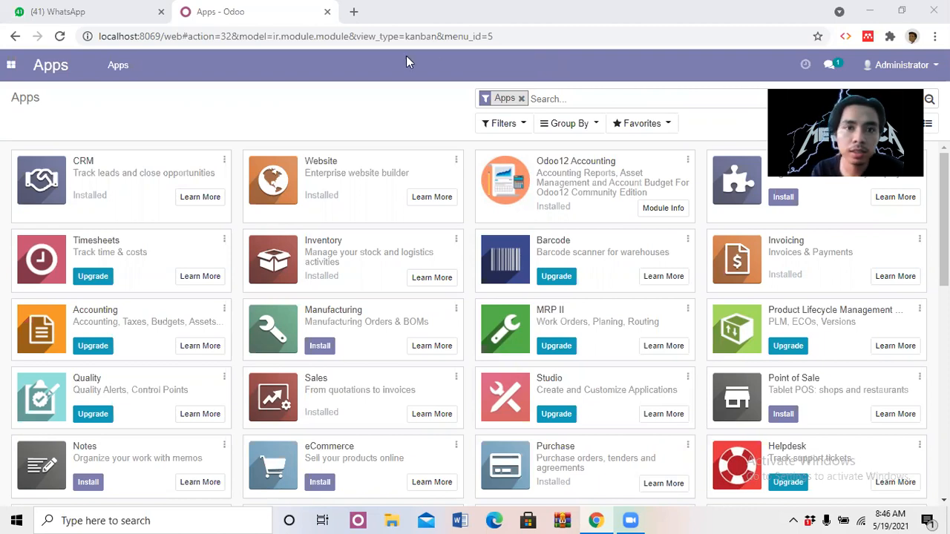
Load the 02 import.bank CSV file for import into the Banks list of the Contacts configuration
click(10, 66)
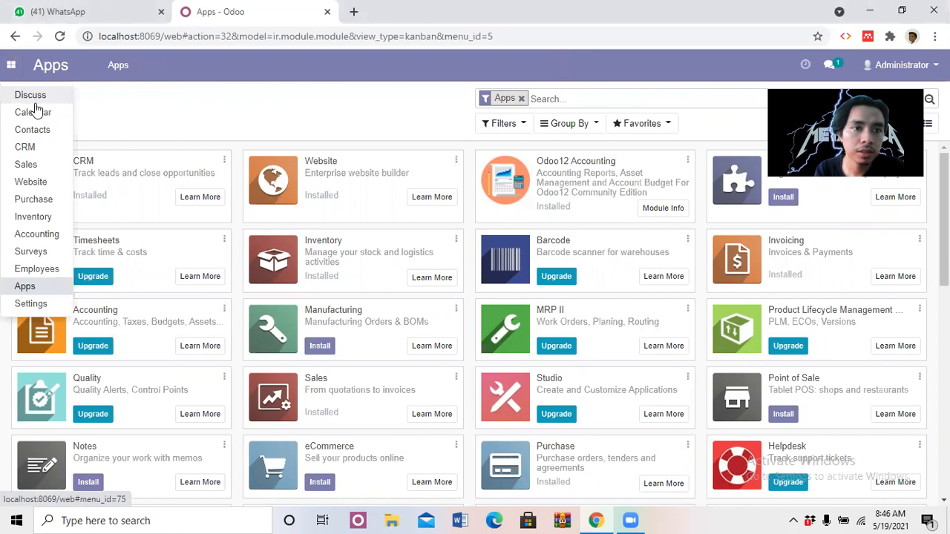
click(51, 132)
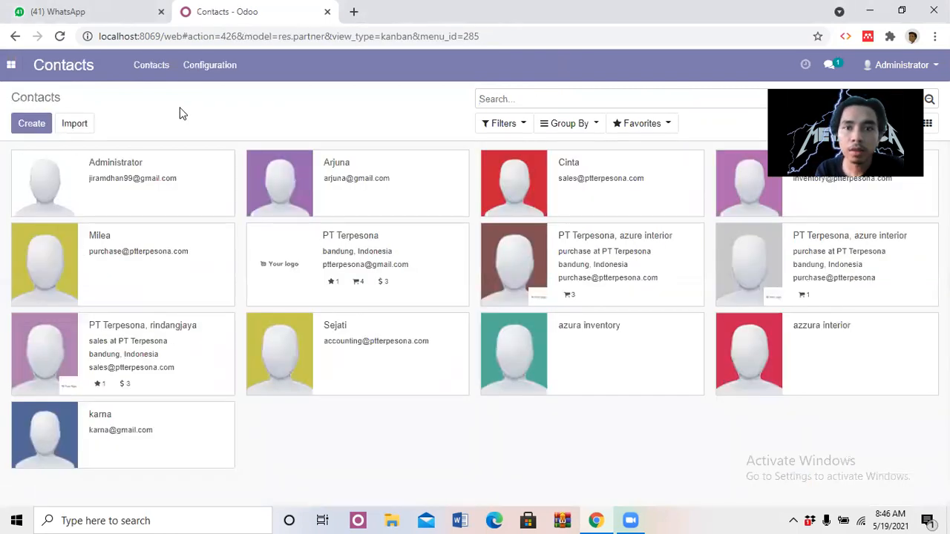
click(220, 74)
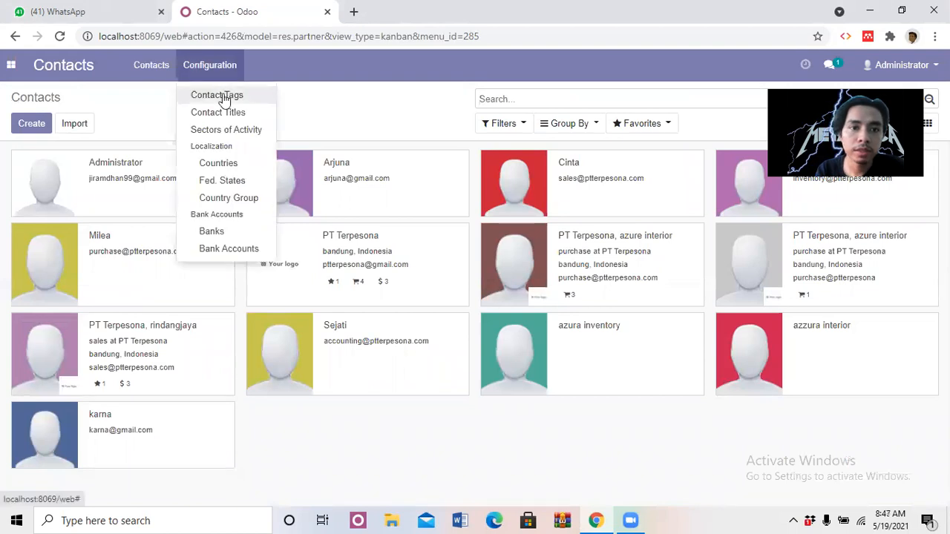
click(212, 231)
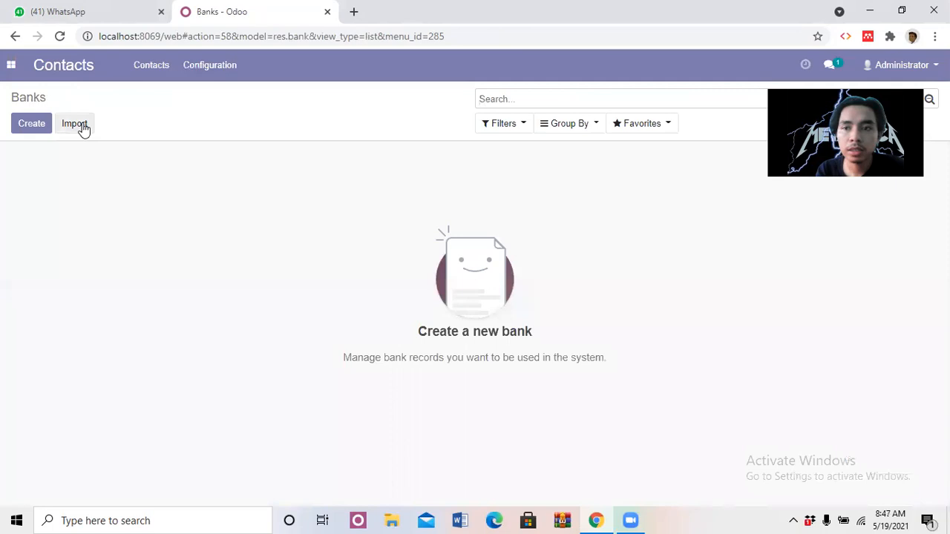
click(83, 126)
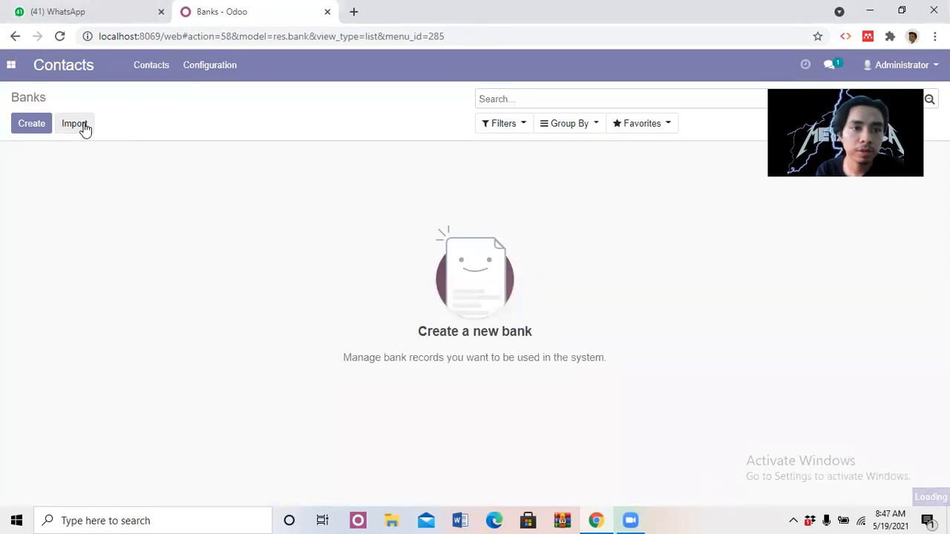
click(29, 126)
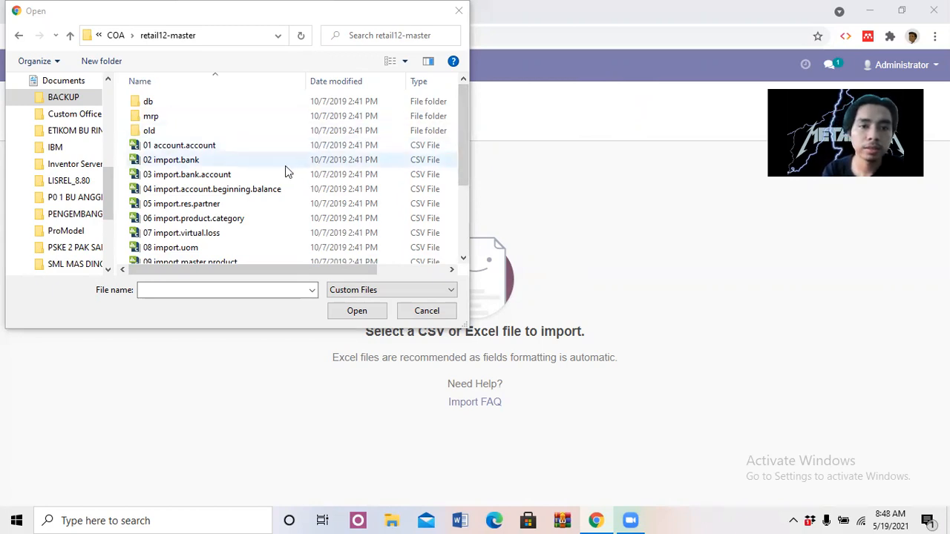
double_click(182, 161)
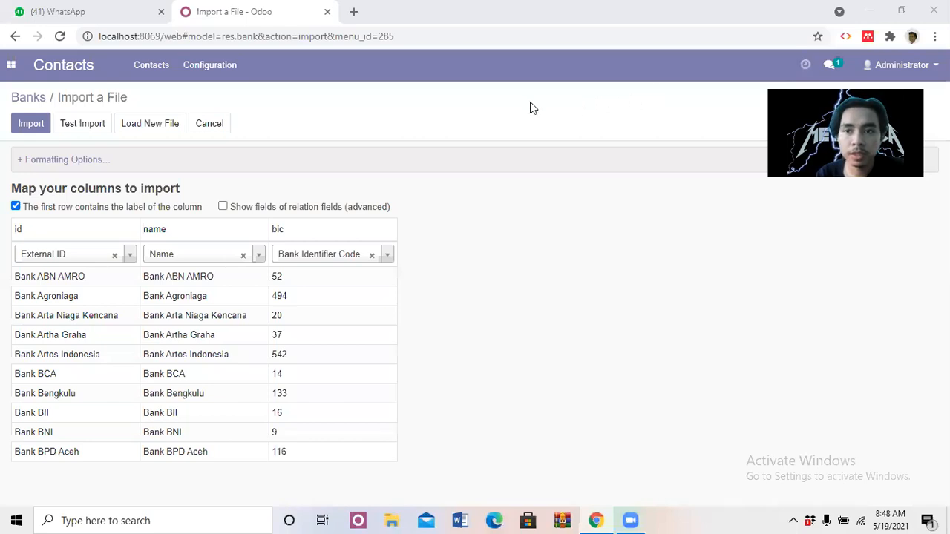
Test the bank data, then import it and review the resulting Banks list
click(87, 126)
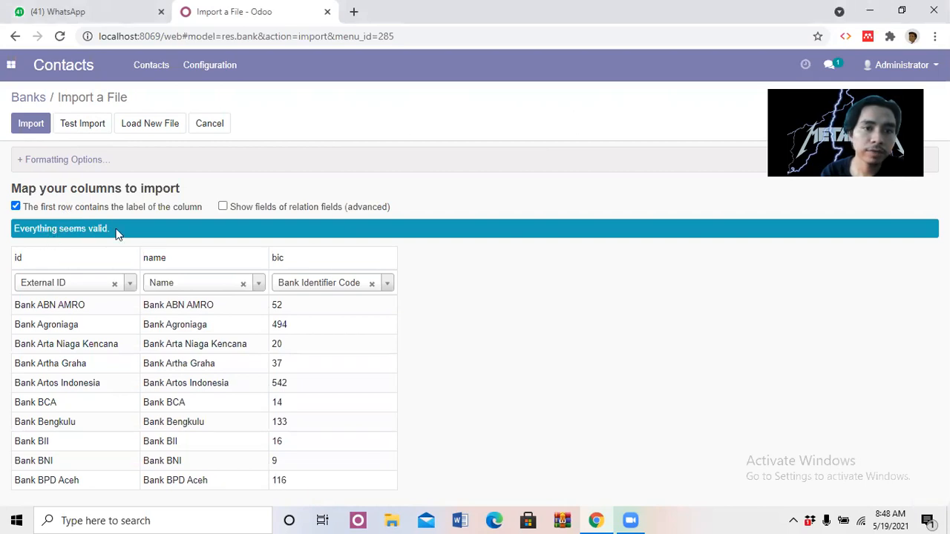
click(498, 27)
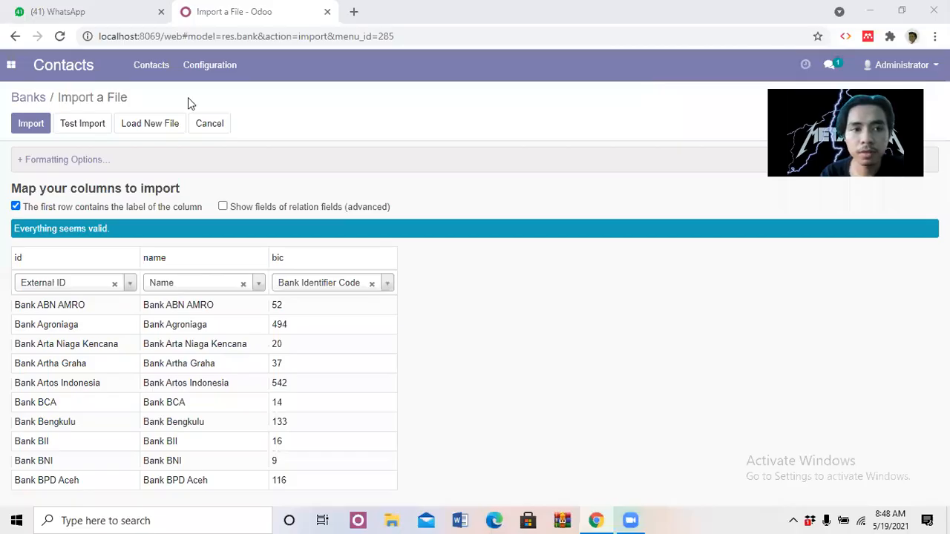
click(29, 126)
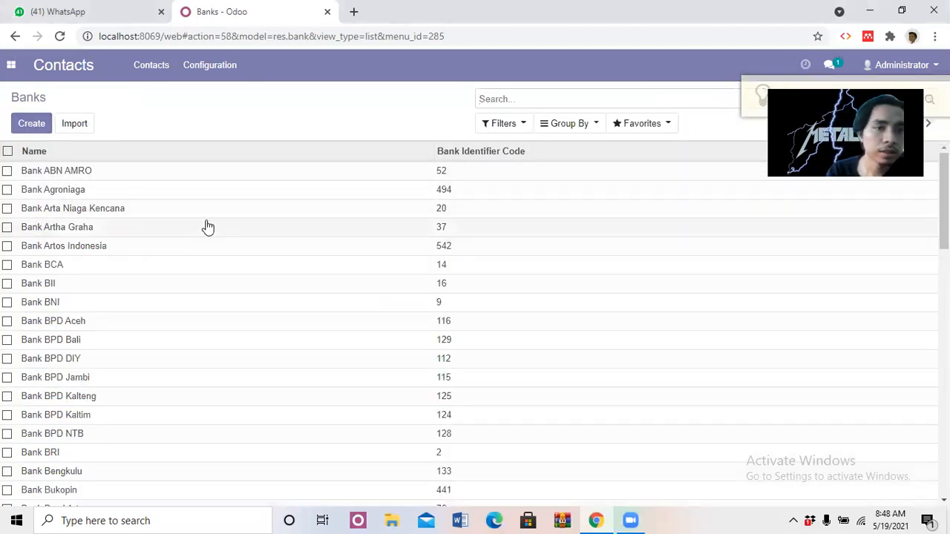
mouse_move(944, 231)
mouse_down()
mouse_move(944, 368)
mouse_move(944, 232)
mouse_up()
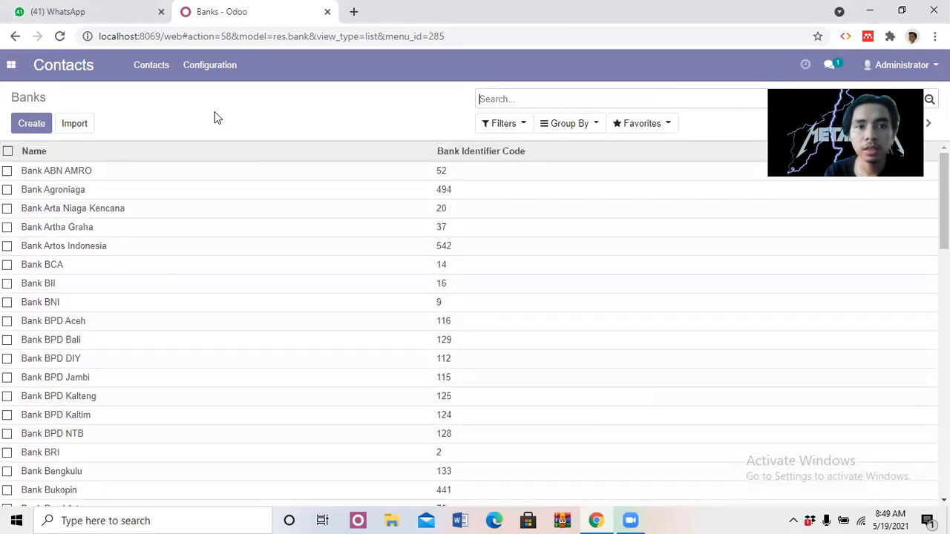
Load the 03 import.bank.account CSV file for the Accounting bank accounts, test it and import it
click(15, 74)
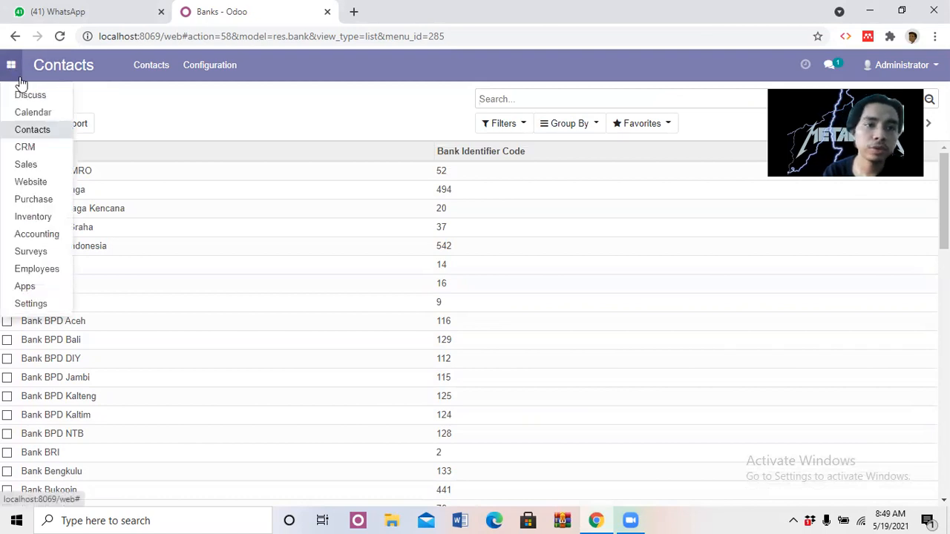
click(34, 237)
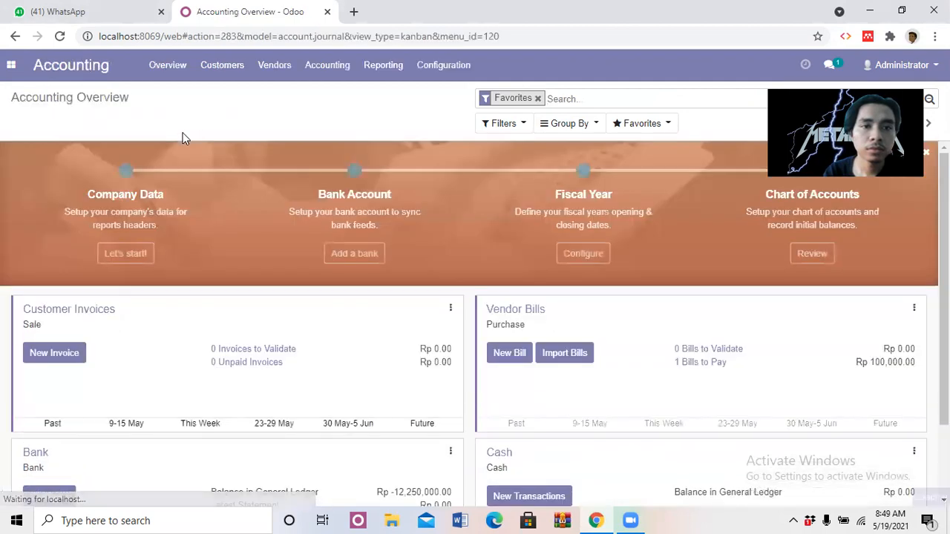
click(448, 74)
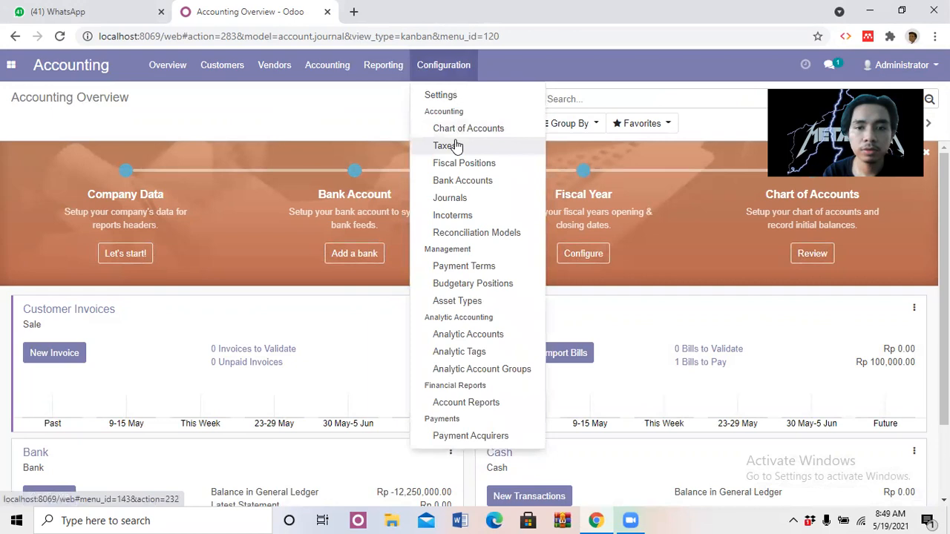
click(463, 183)
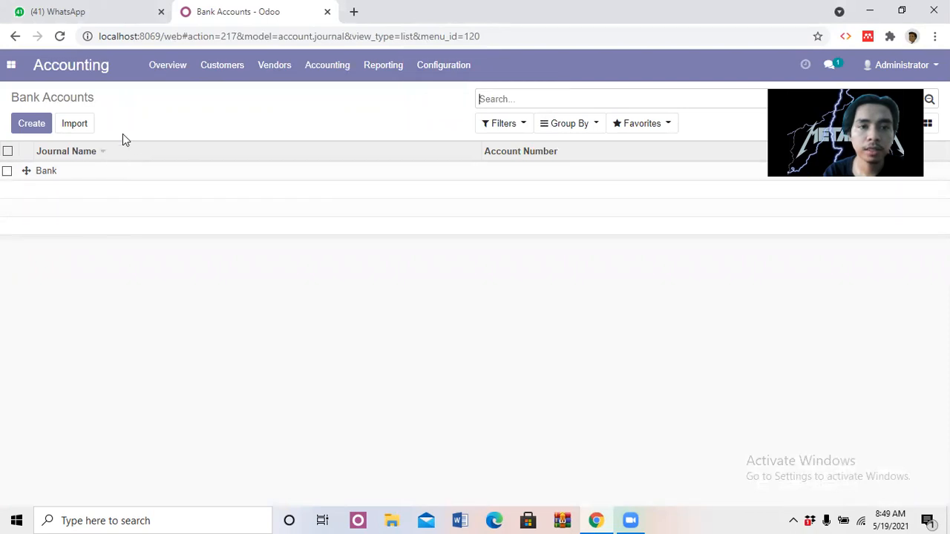
click(88, 132)
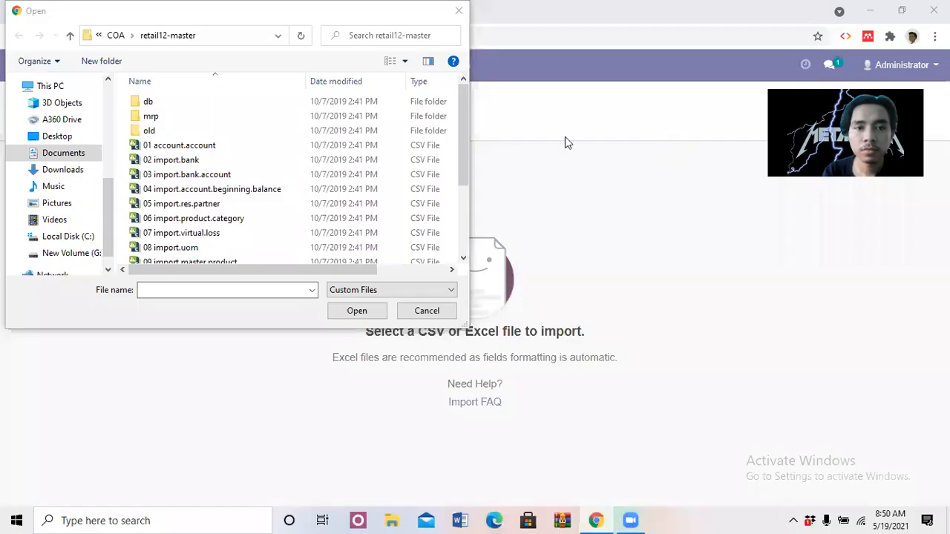
double_click(218, 177)
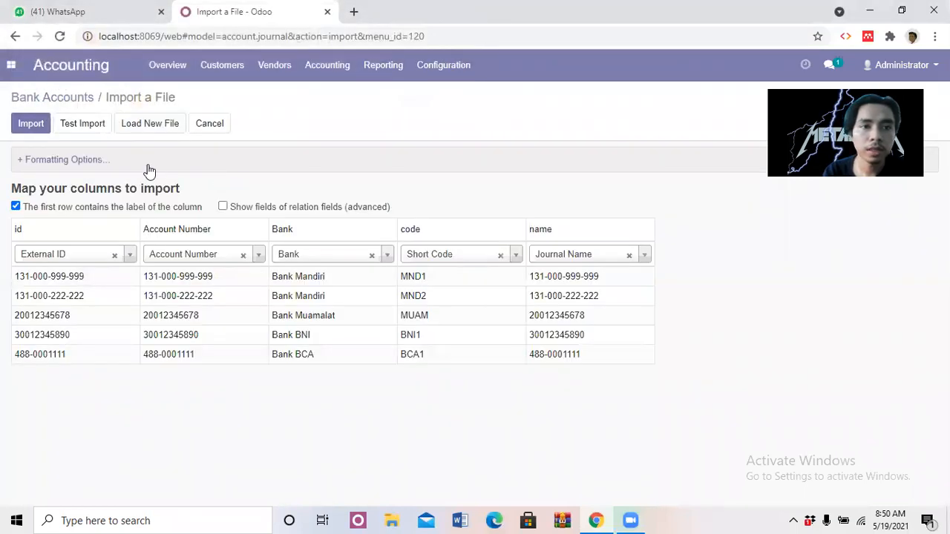
click(84, 126)
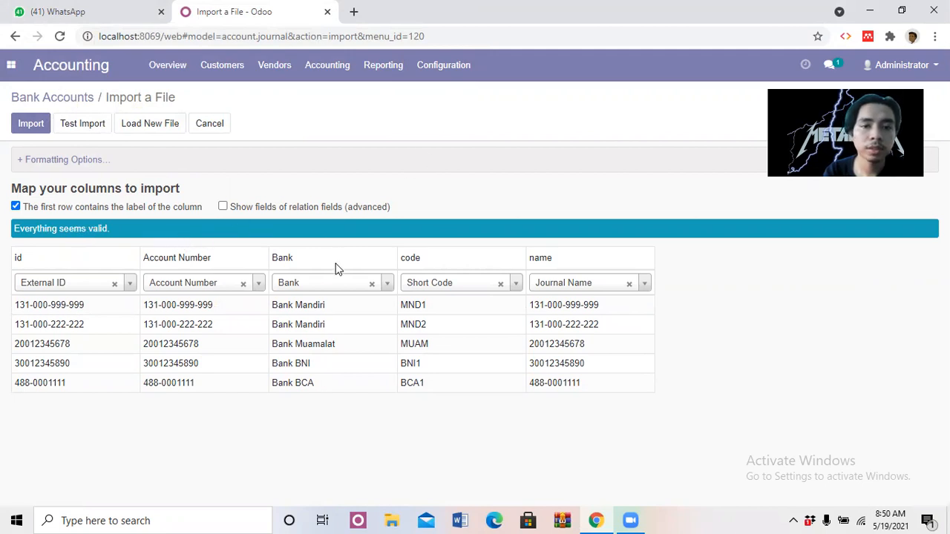
click(33, 127)
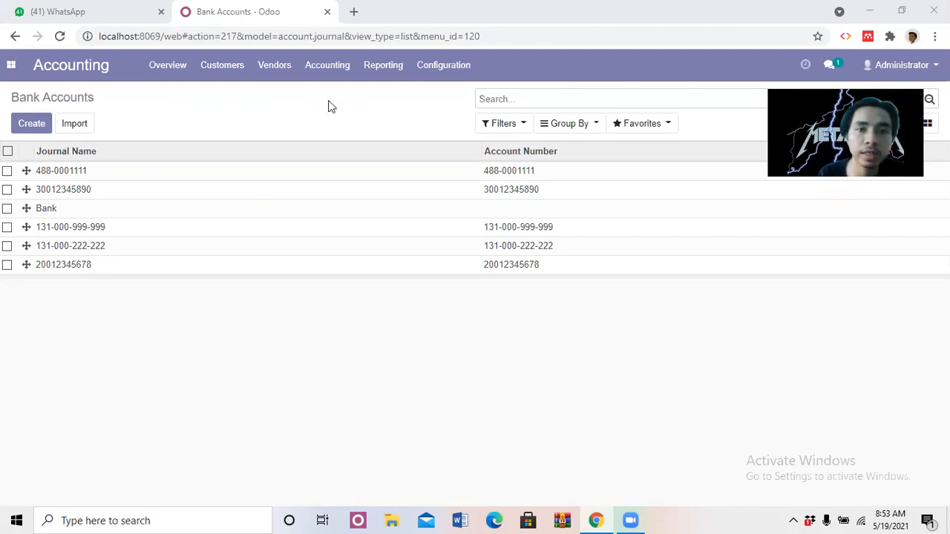
Load the 04 import.account.beginning.balance CSV file for the Accounting journal entries and run a test import
click(326, 78)
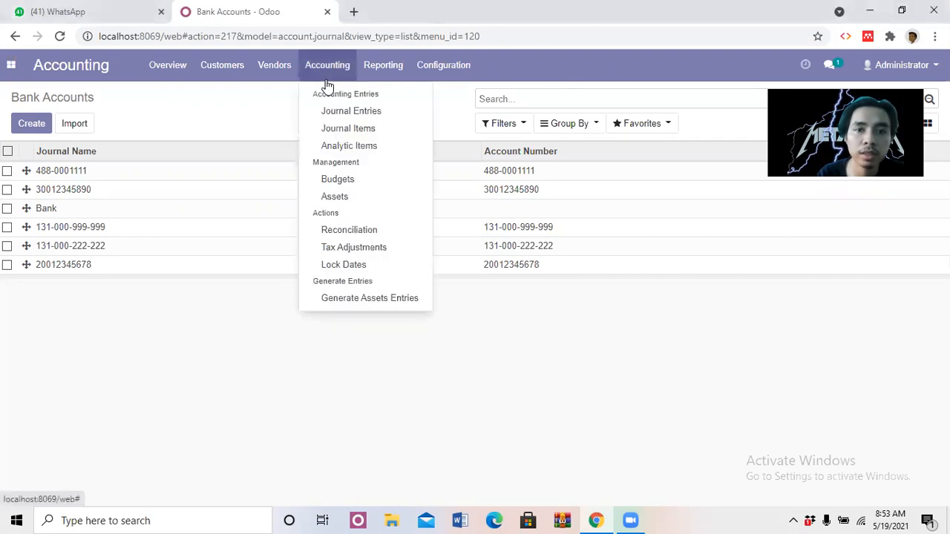
click(342, 118)
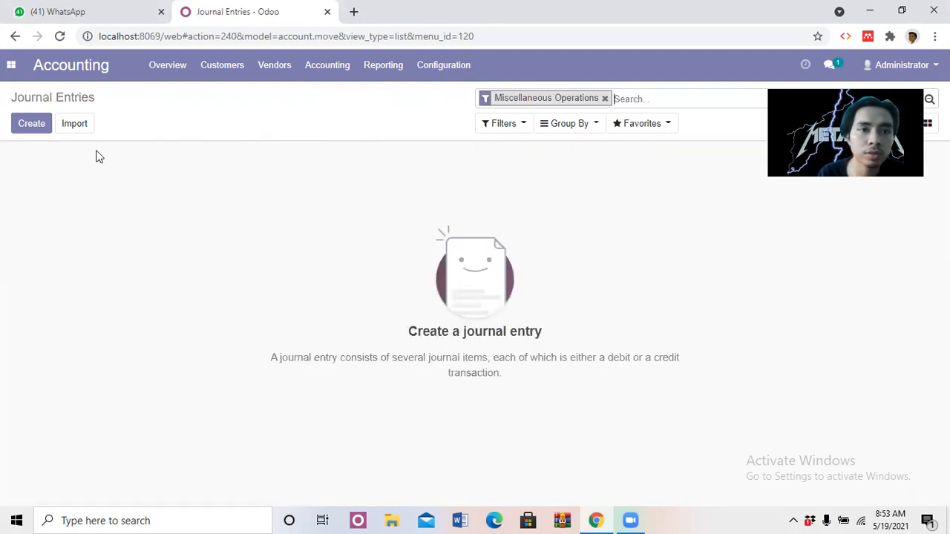
click(78, 129)
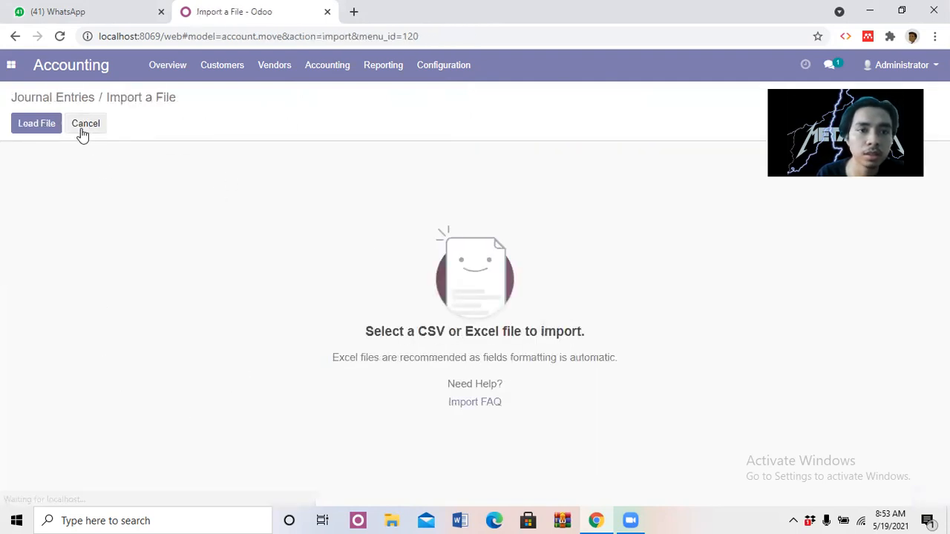
click(39, 126)
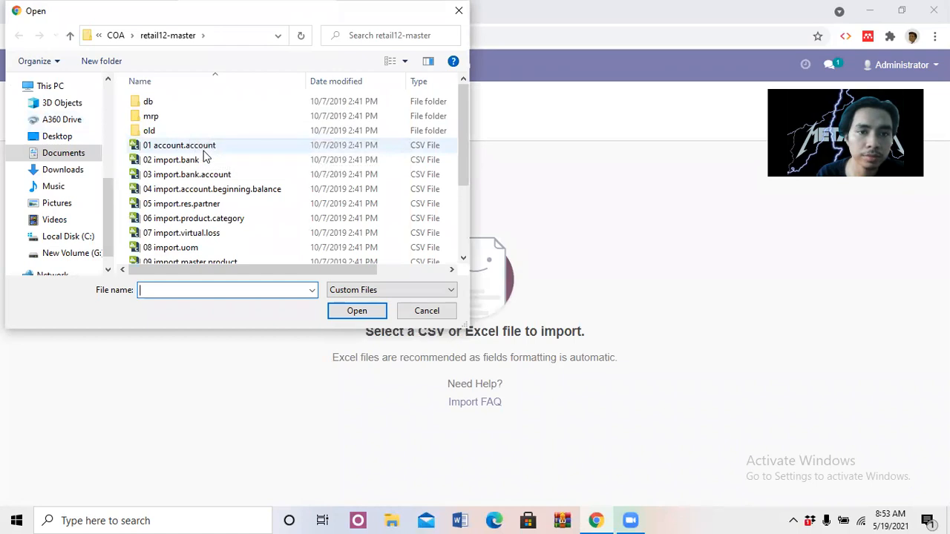
double_click(230, 190)
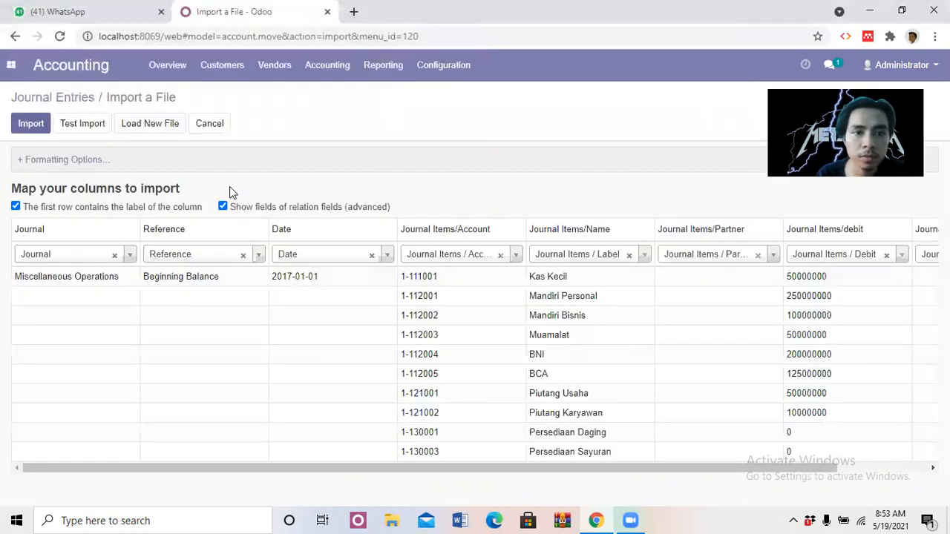
click(90, 128)
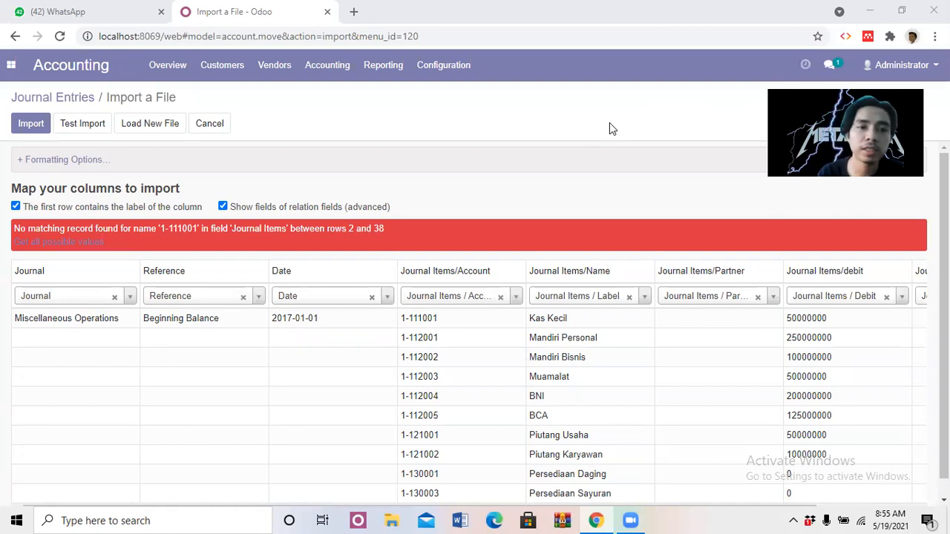
Load the 05 import.res.partner CSV file for import into Contacts, run a test import and check the messages
click(9, 66)
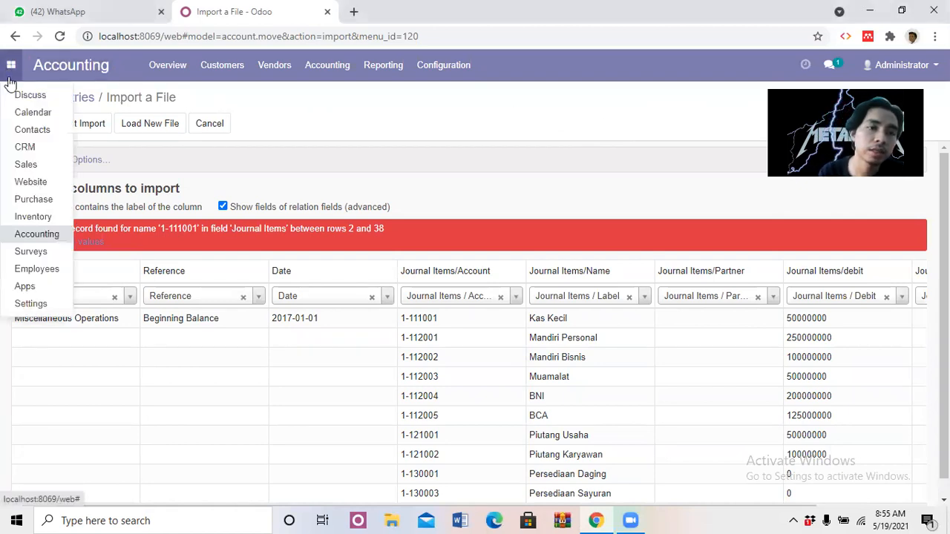
click(31, 129)
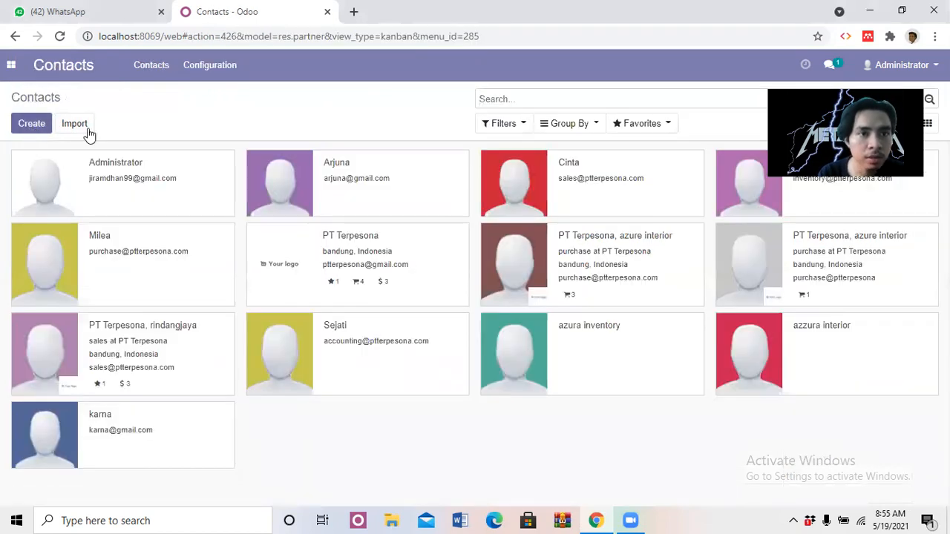
click(77, 126)
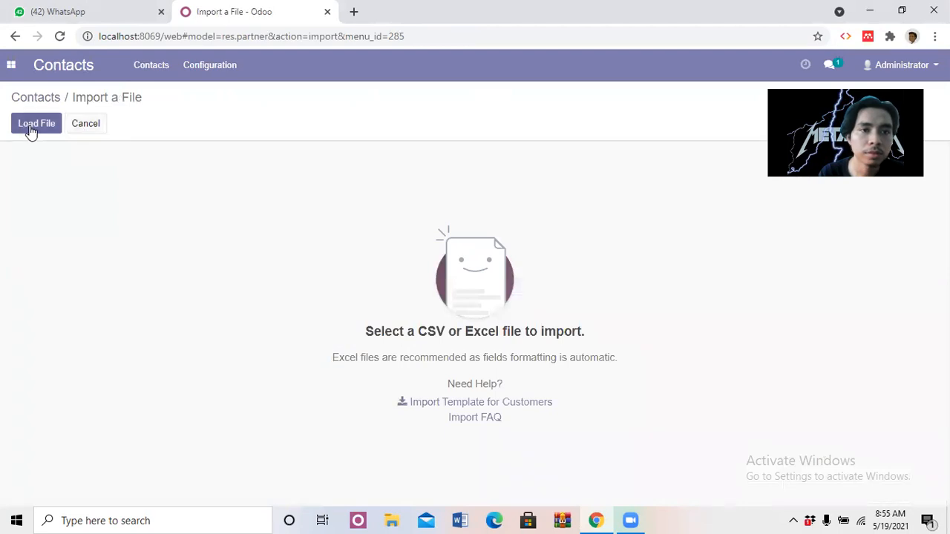
click(33, 126)
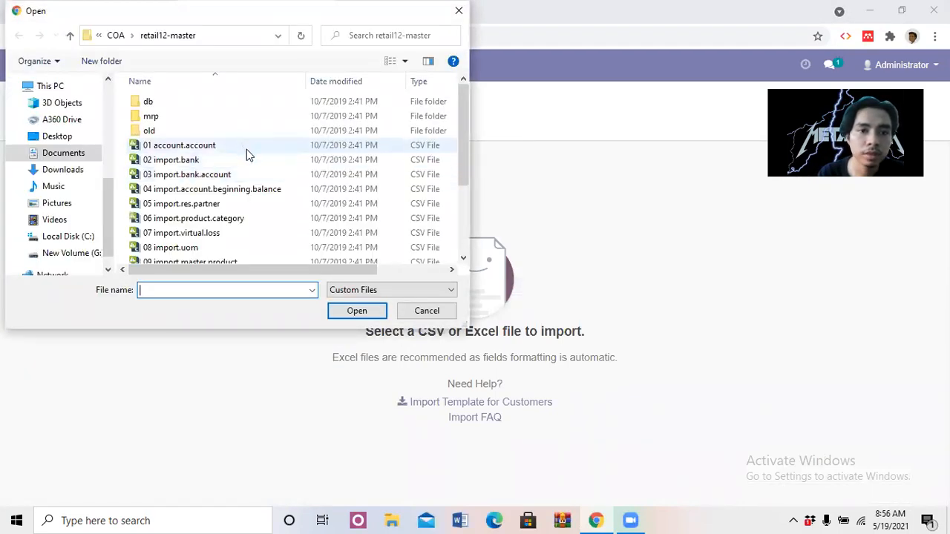
double_click(205, 206)
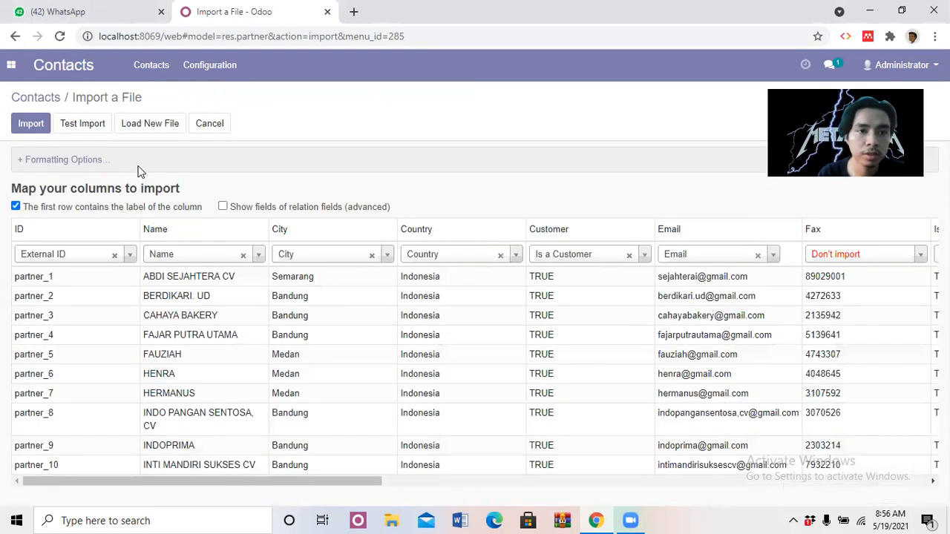
click(83, 124)
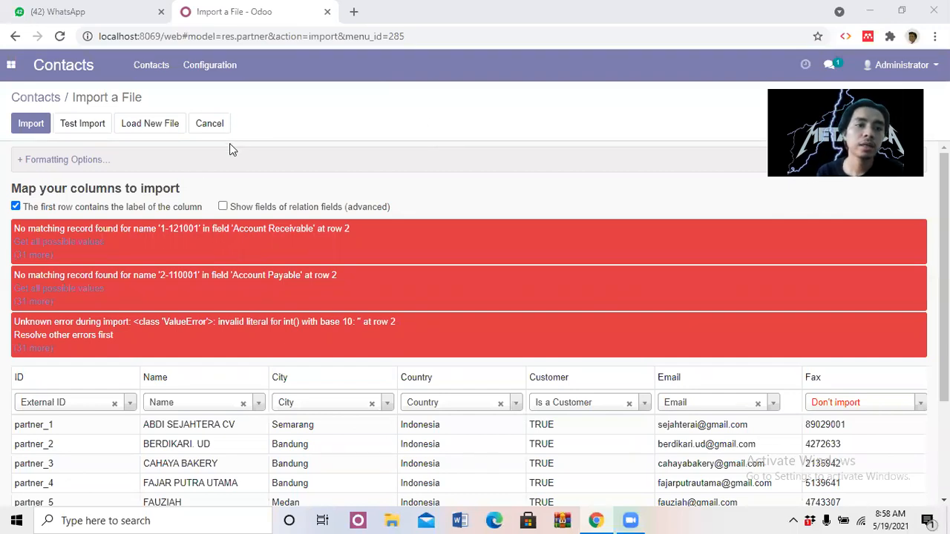
scroll(475, 324, down, 2)
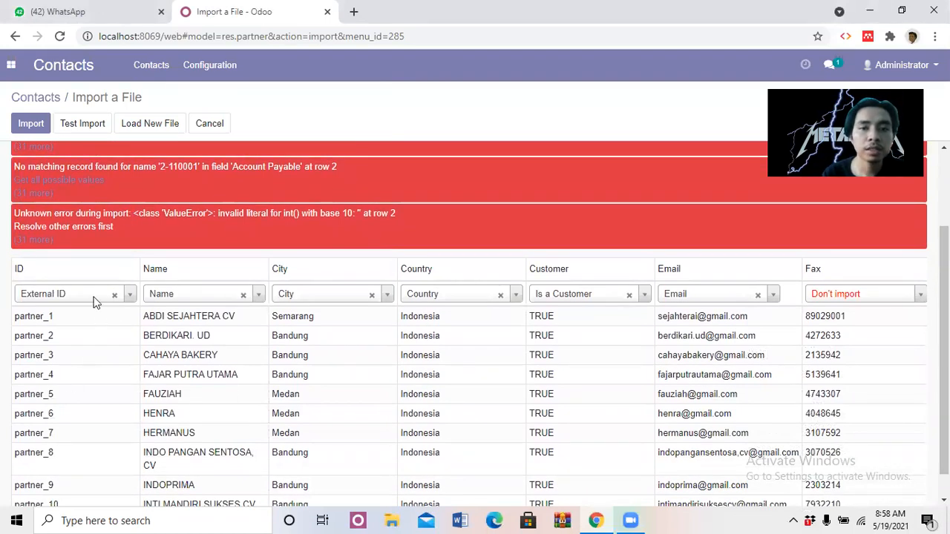
Open the product categories in Inventory and load the 06 import.product.category CSV file for import
click(11, 65)
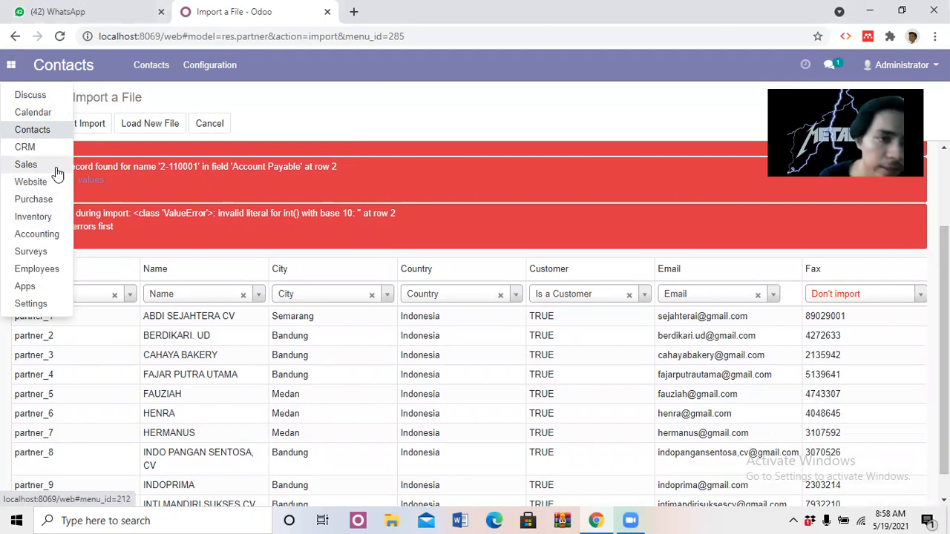
click(334, 115)
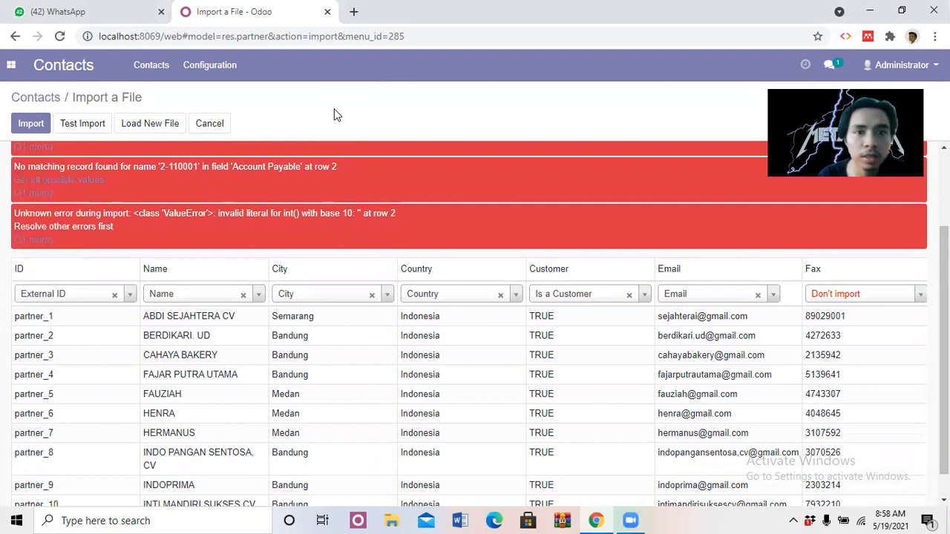
click(9, 68)
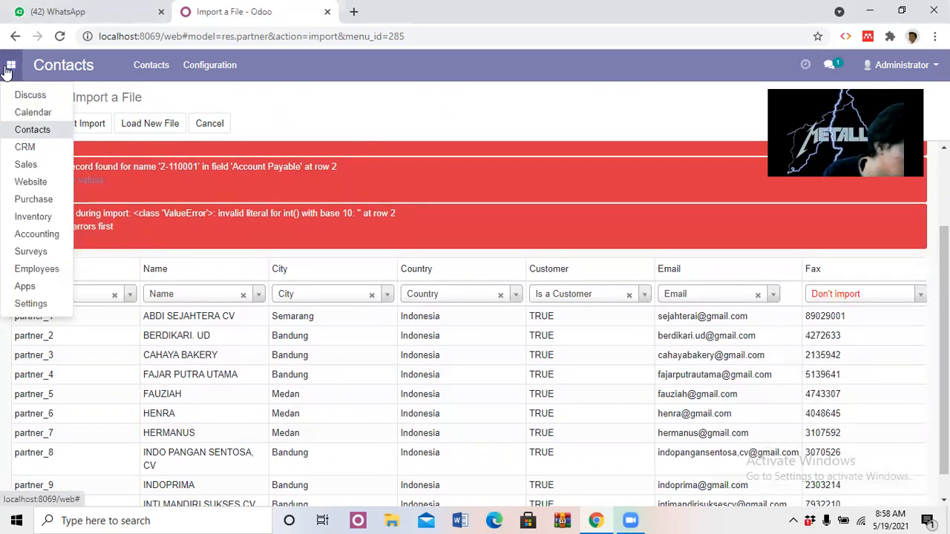
click(27, 216)
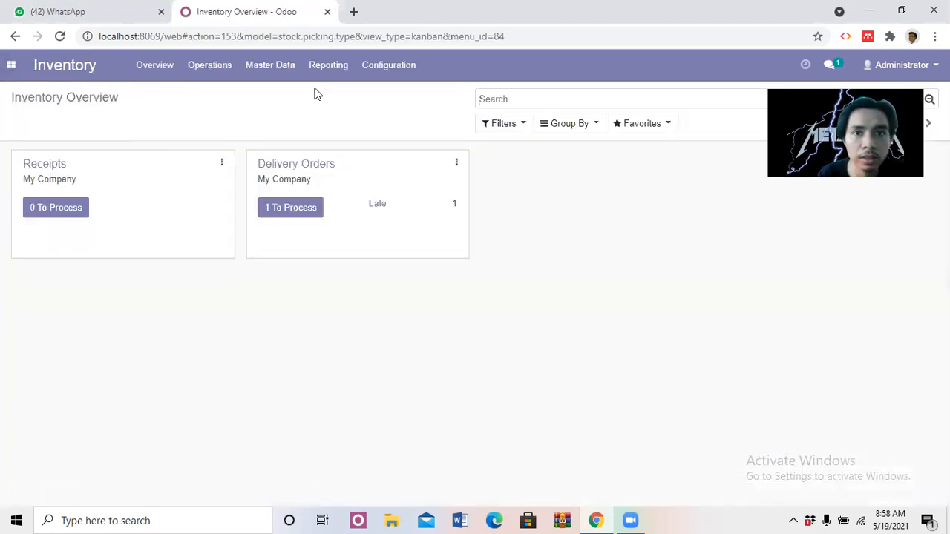
click(392, 68)
click(409, 179)
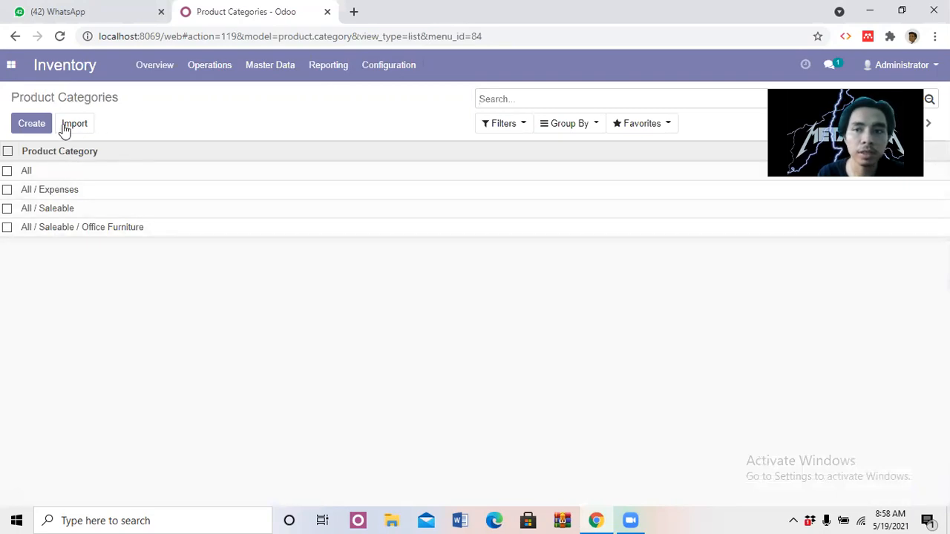
click(89, 126)
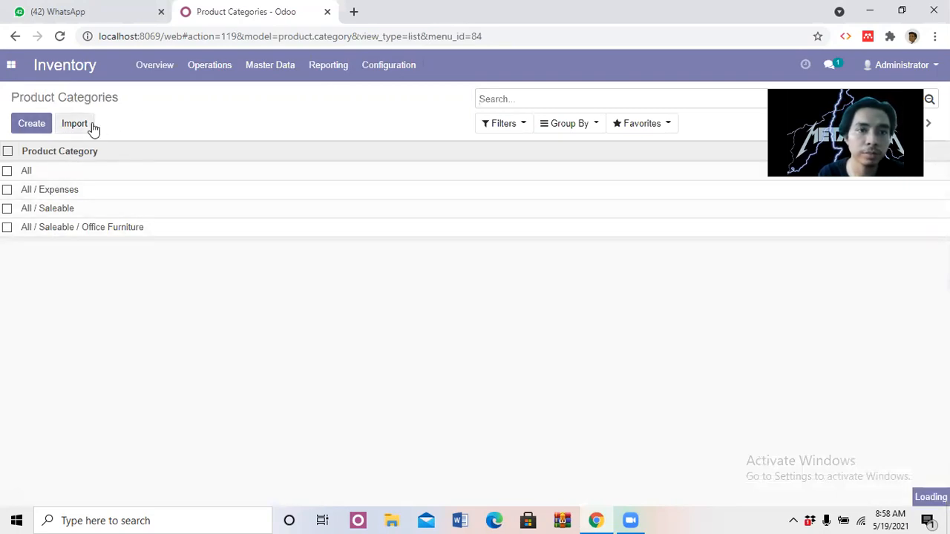
click(30, 126)
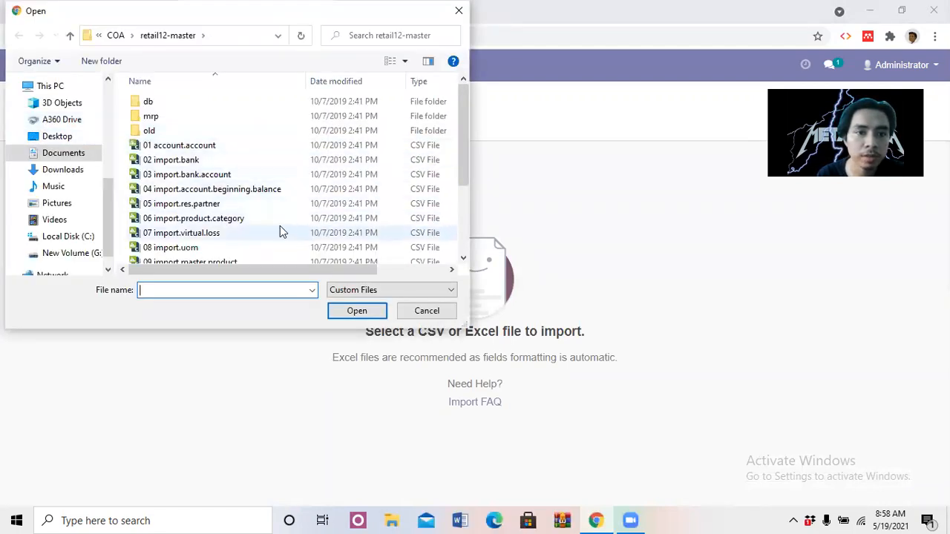
double_click(199, 218)
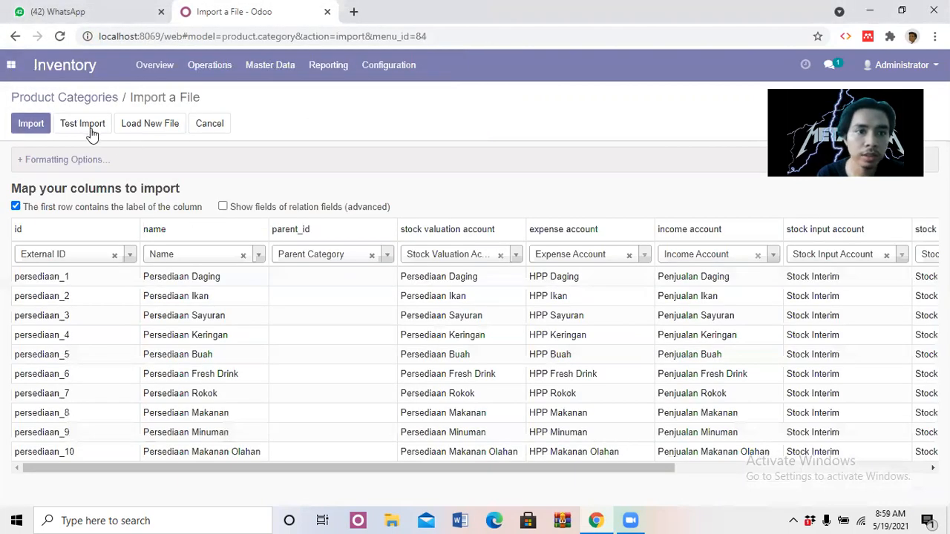
Run a test import of the product categories and review the messages down to the column mapping
click(84, 124)
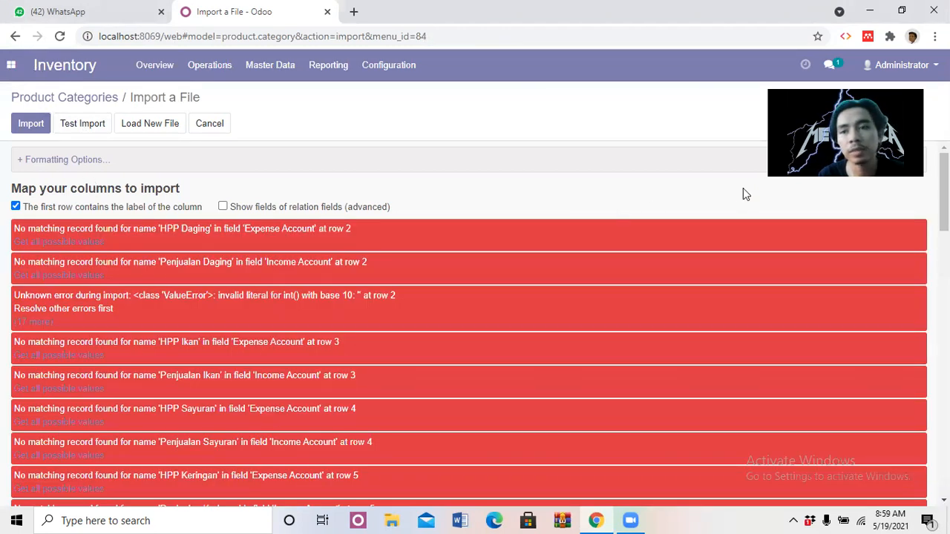
scroll(469, 320, down, 4)
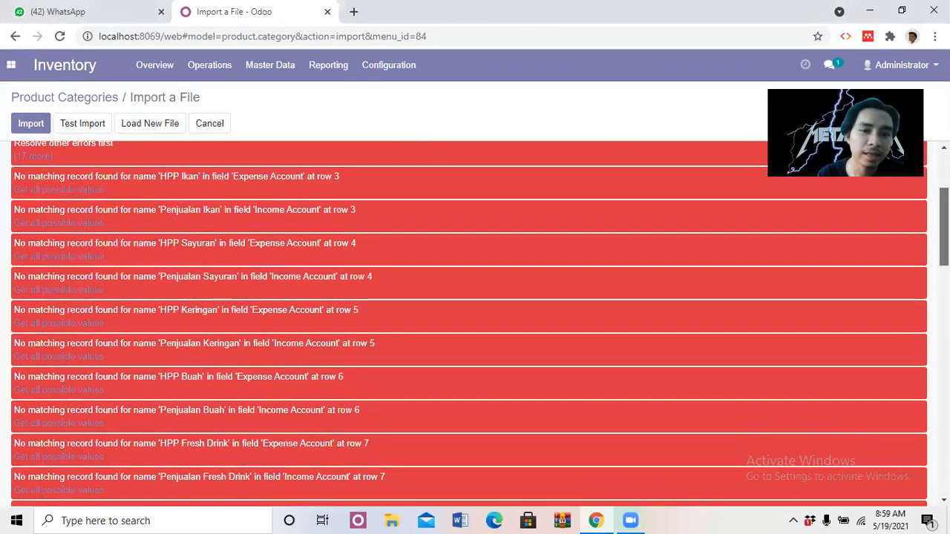
scroll(469, 324, down, 4)
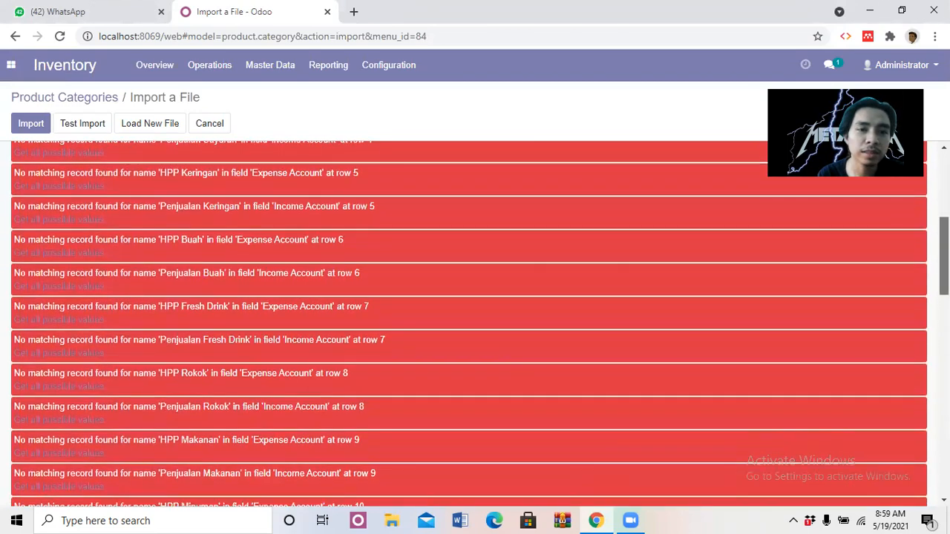
scroll(469, 324, down, 8)
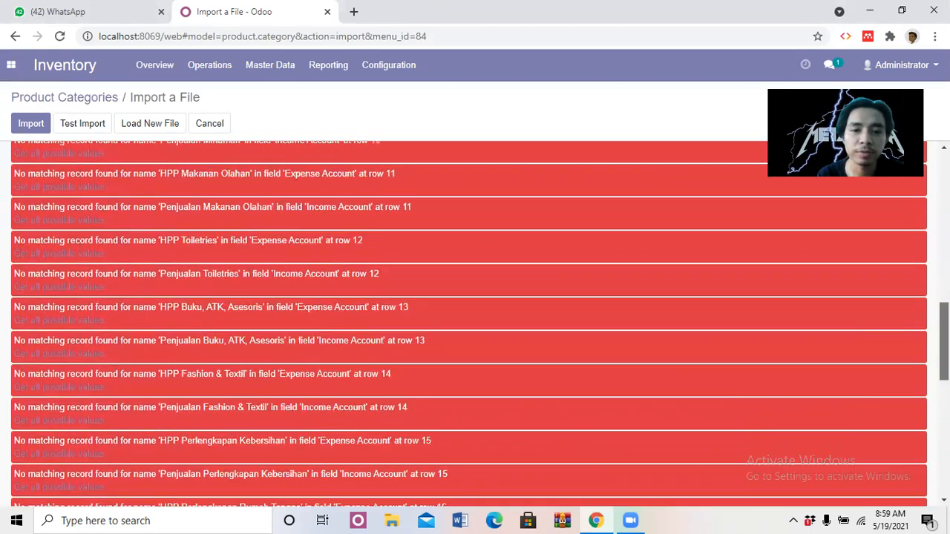
scroll(469, 324, down, 1)
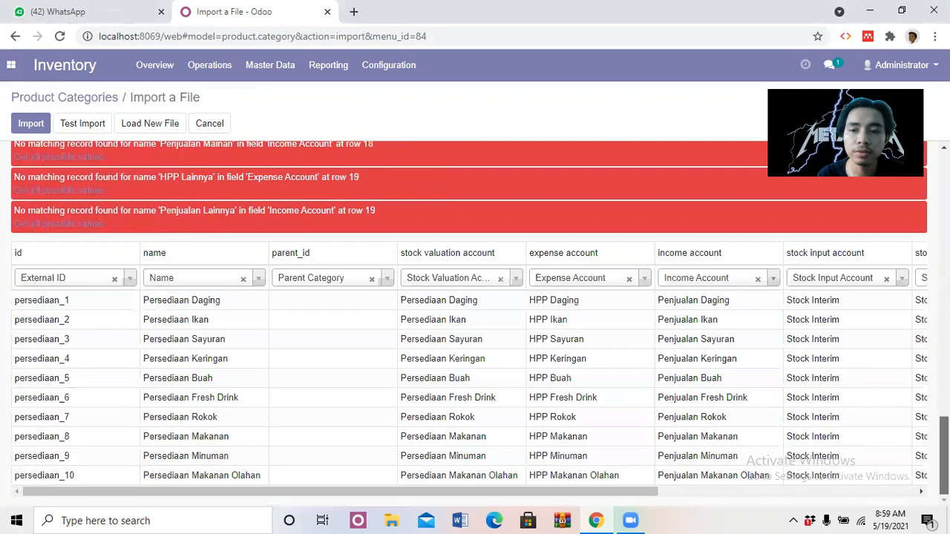
scroll(469, 324, up, 15)
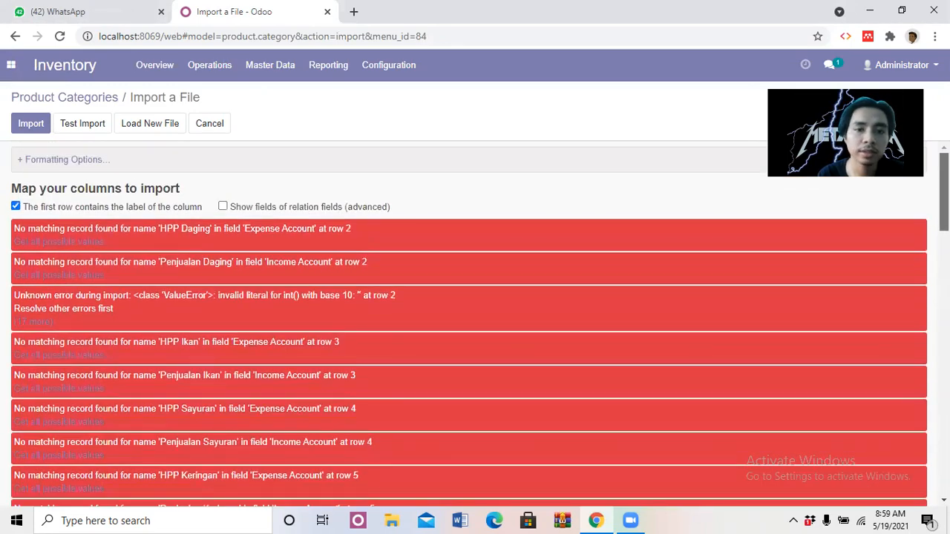
scroll(469, 324, down, 11)
scroll(469, 324, down, 6)
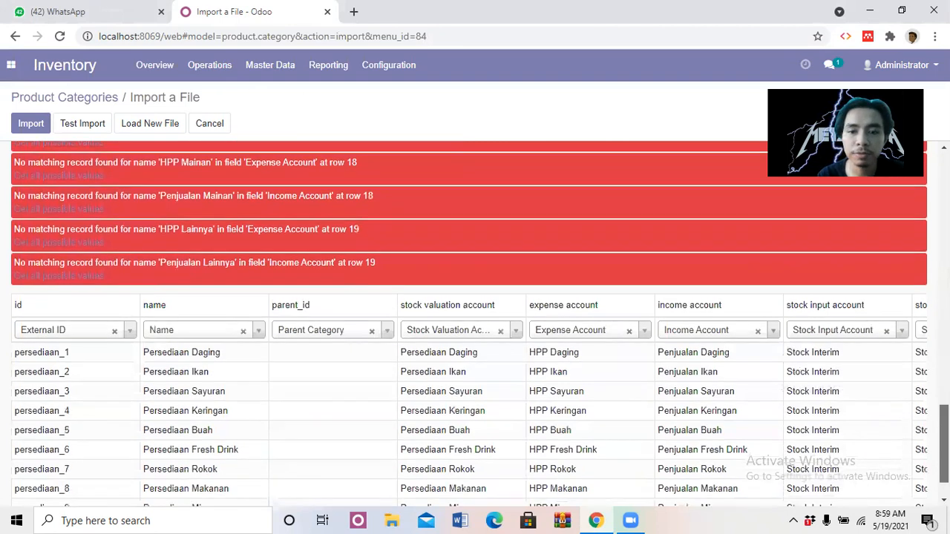
scroll(469, 324, down, 1)
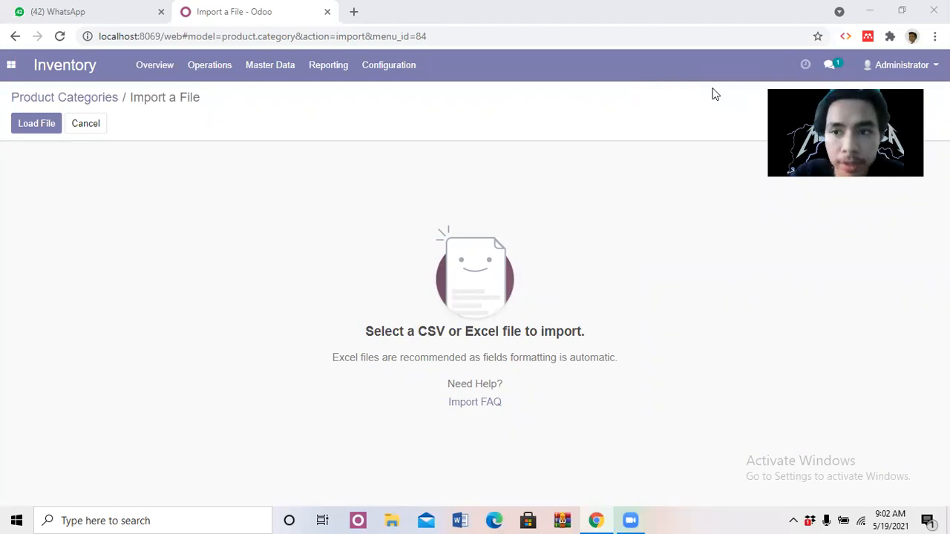
Enable Storage Locations and Multi-Warehouses in the Warehouse section of the Inventory settings and save the settings
click(401, 69)
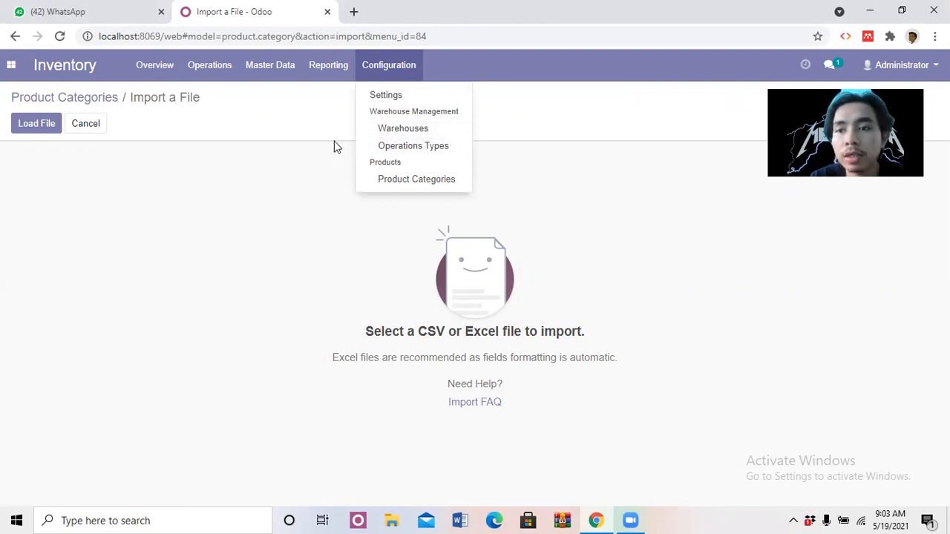
click(15, 73)
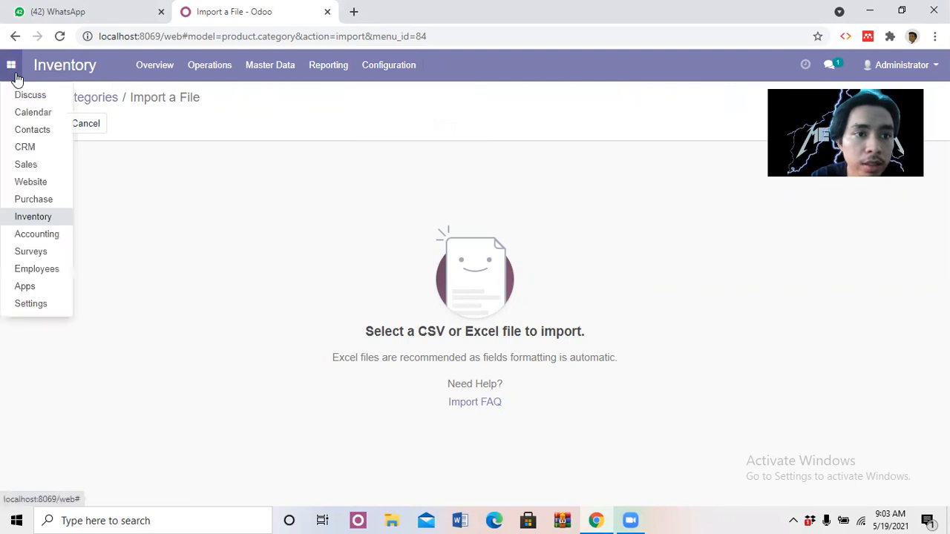
click(31, 304)
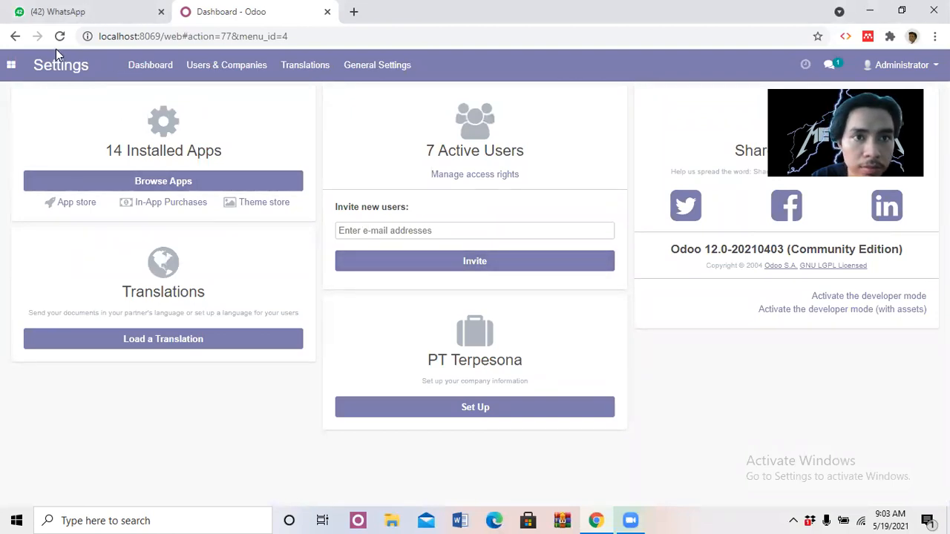
click(8, 71)
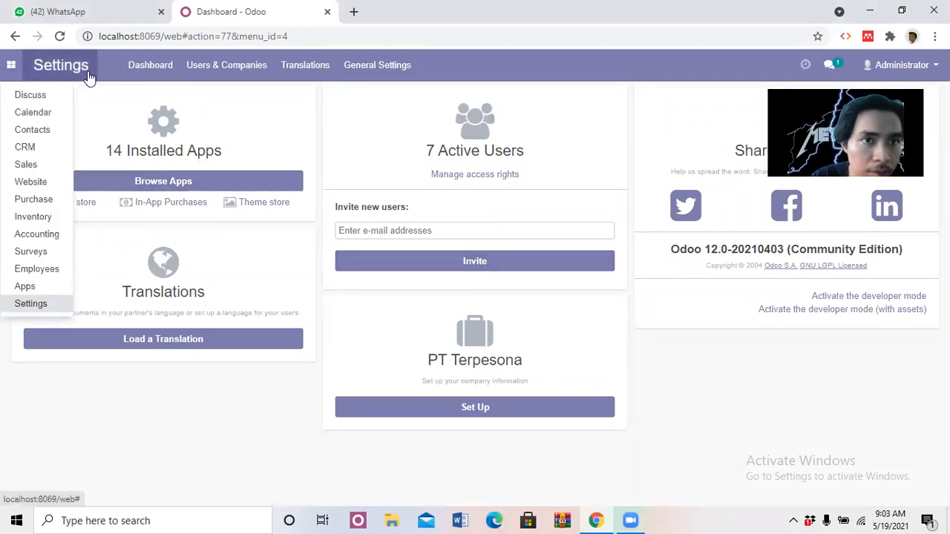
click(383, 77)
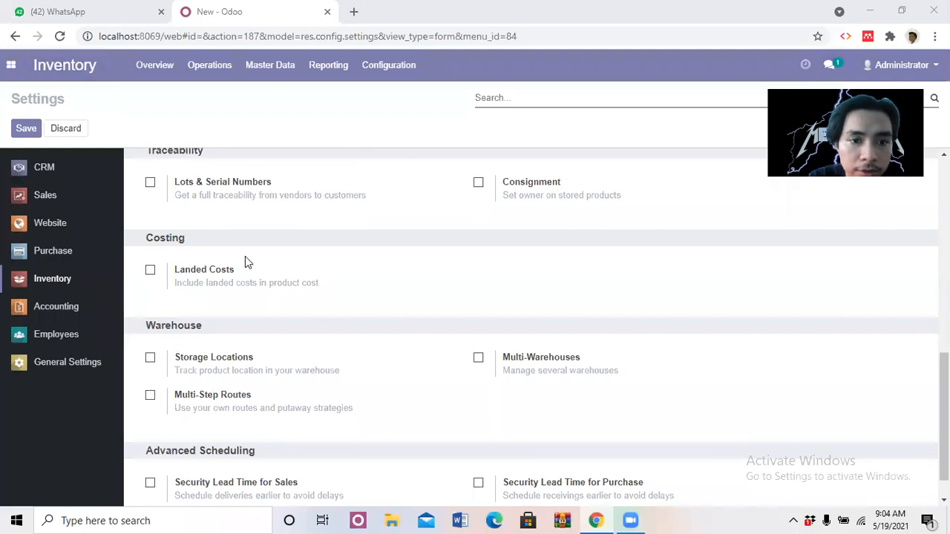
click(150, 360)
click(150, 360)
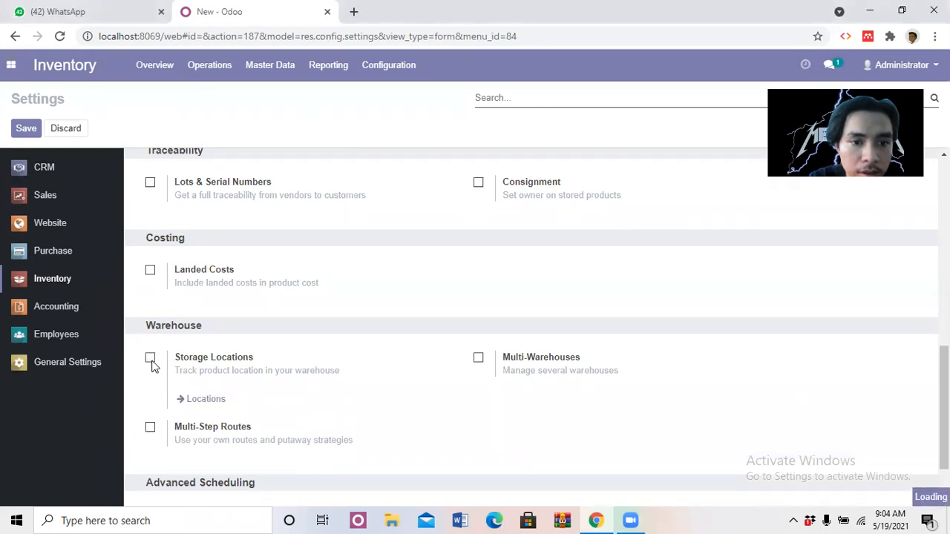
click(150, 360)
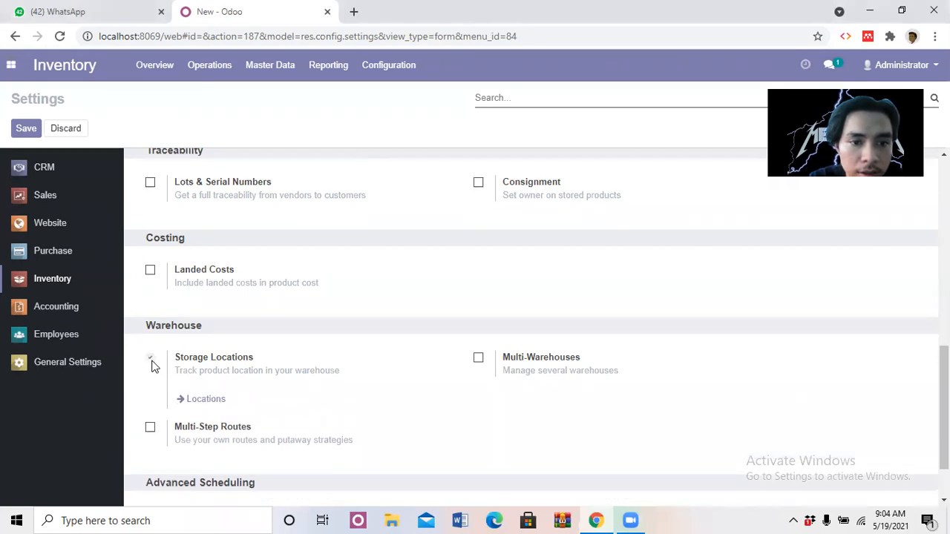
click(478, 360)
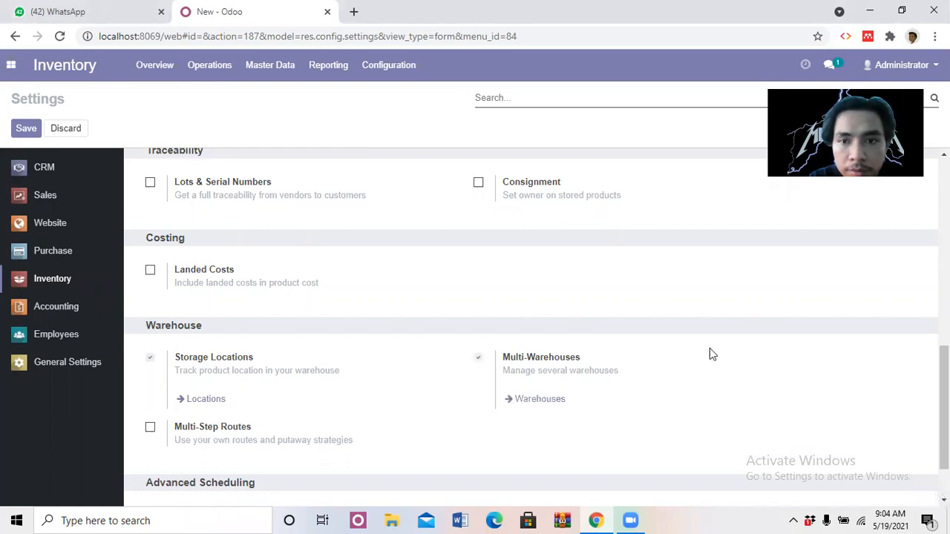
drag(946, 419, 945, 231)
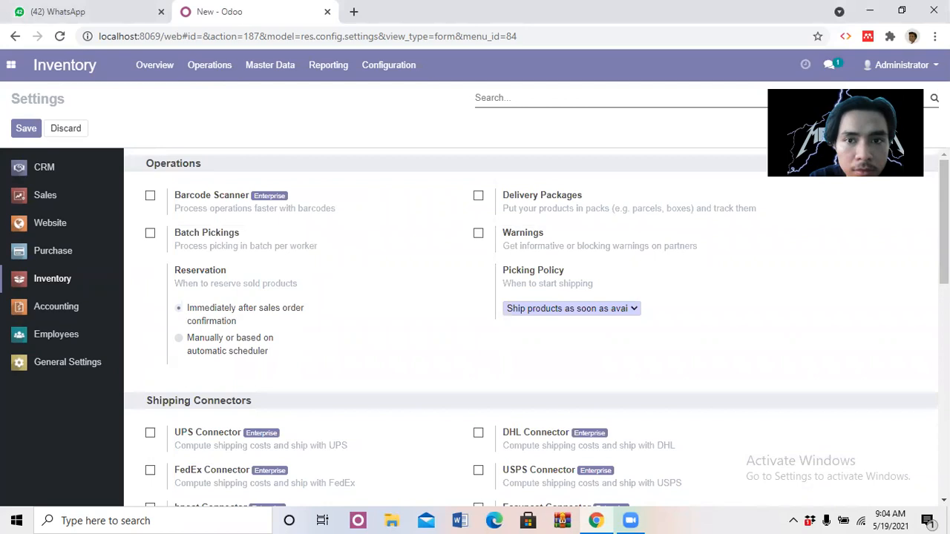
click(26, 130)
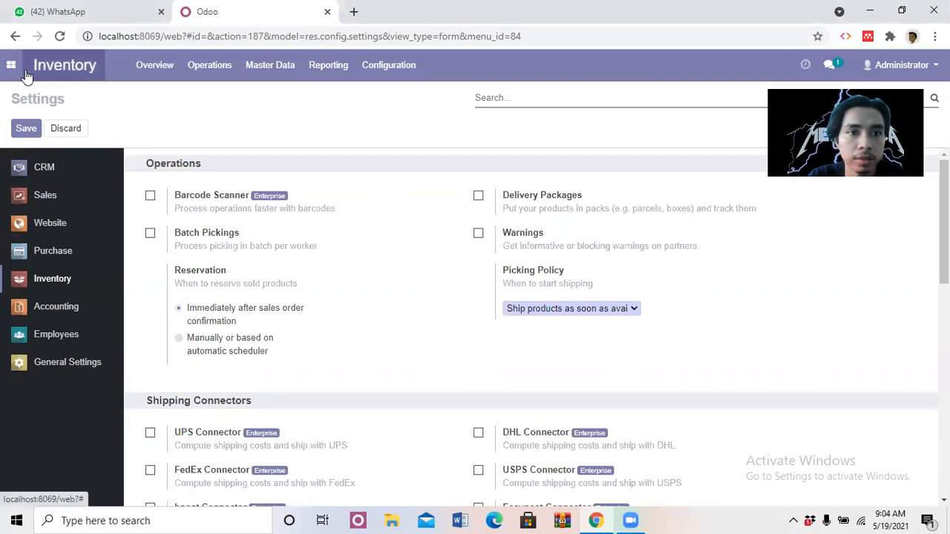
Open the Inventory warehouse locations and load the 07 import.virtual.loss CSV file for import
click(48, 73)
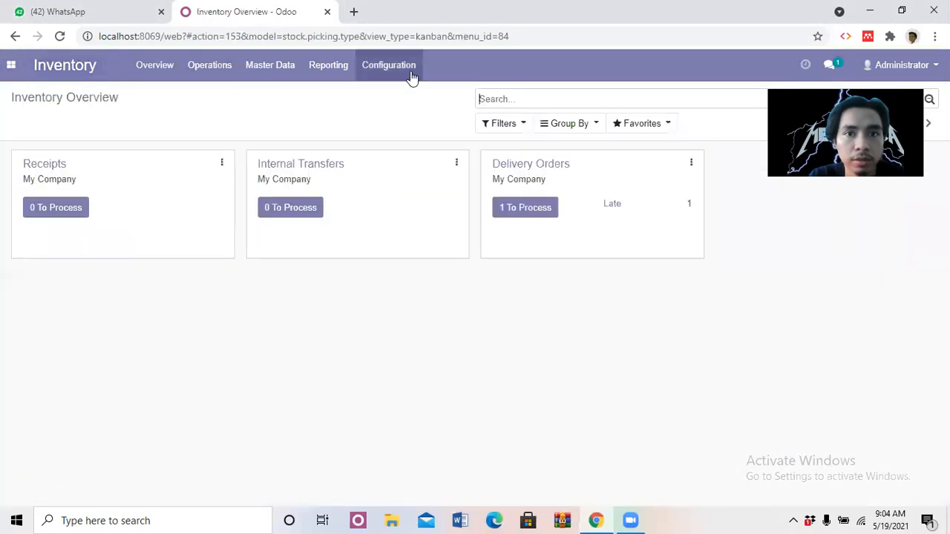
click(411, 75)
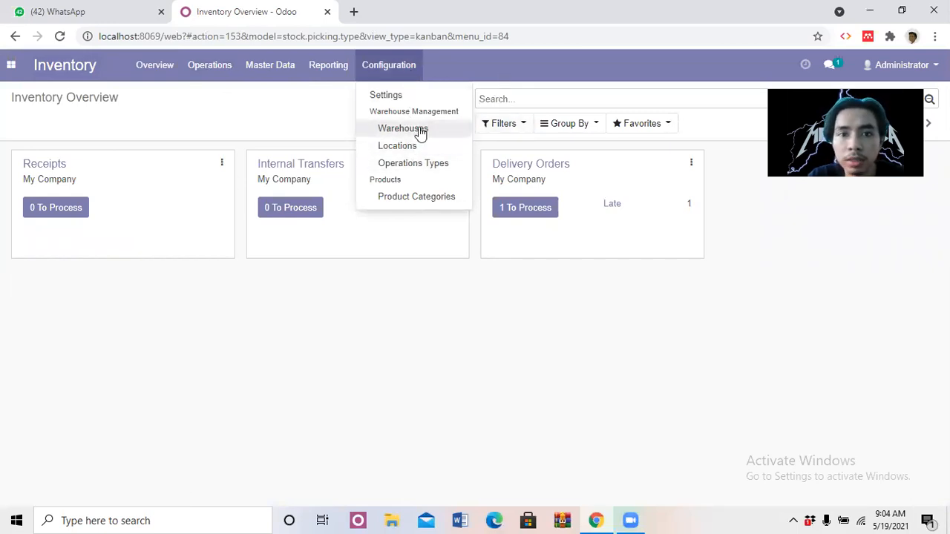
click(394, 153)
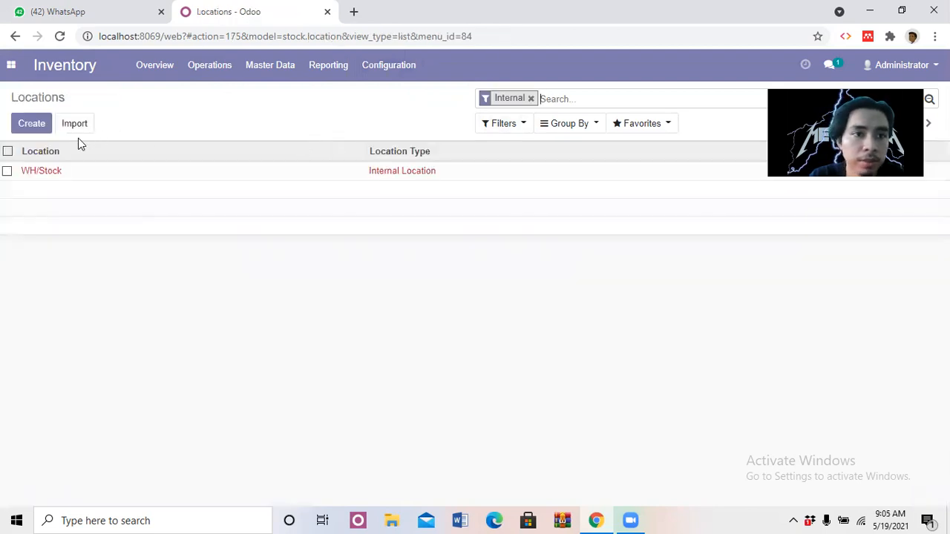
click(86, 130)
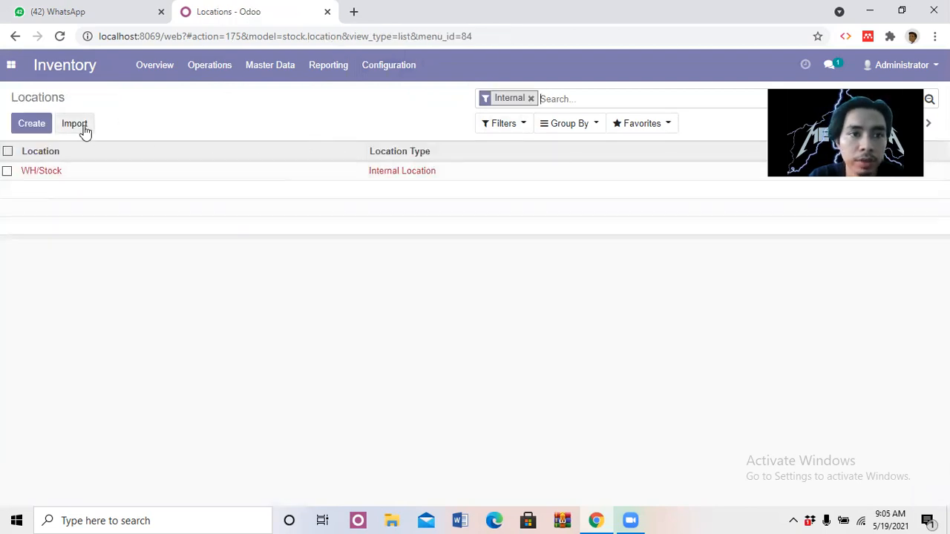
click(41, 128)
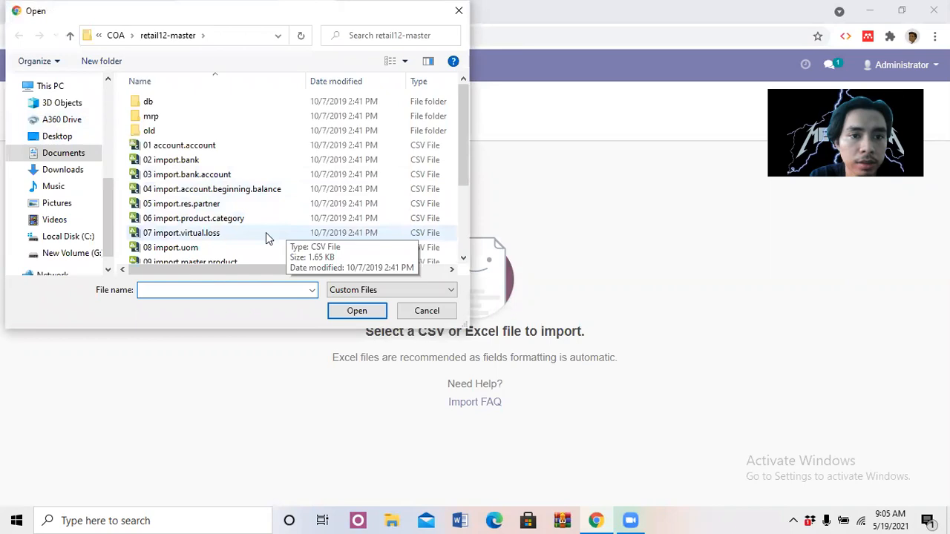
double_click(265, 233)
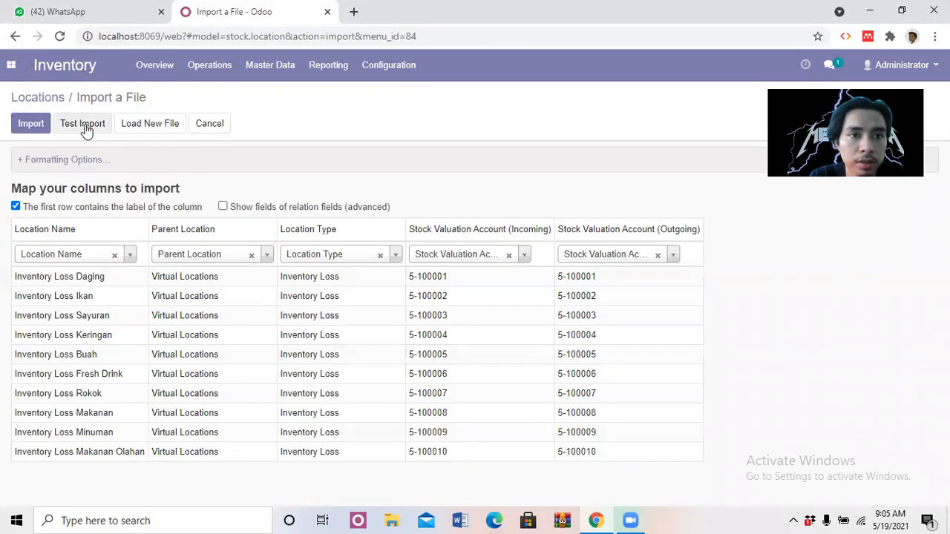
Run a test import of the inventory loss locations and check the messages for every row
click(86, 129)
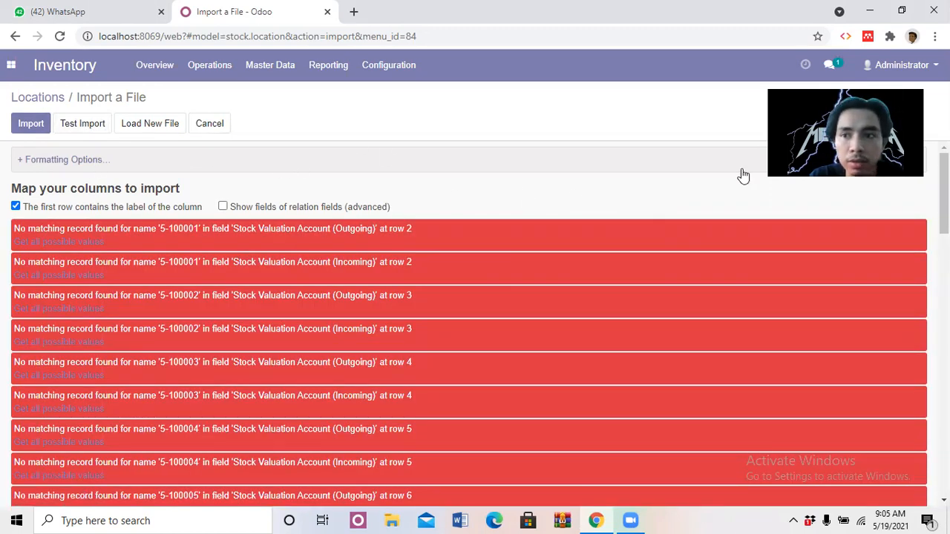
scroll(475, 324, down, 14)
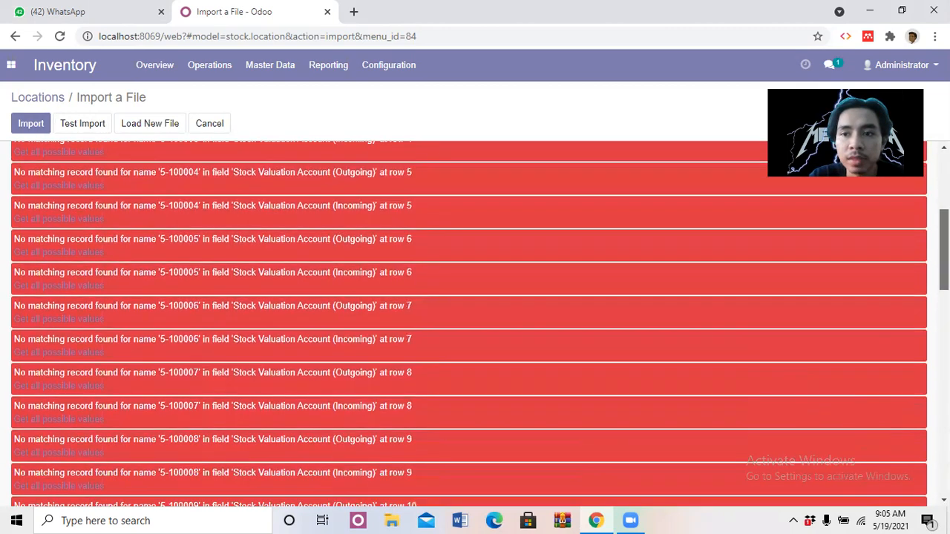
scroll(727, 423, down, 4)
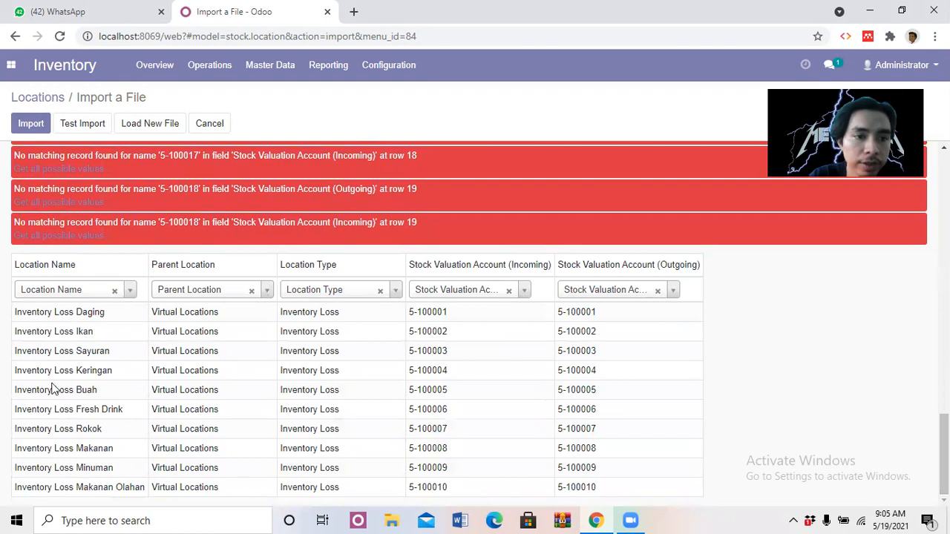
Review the last messages of the inventory loss locations test and cancel the import
drag(944, 436, 943, 423)
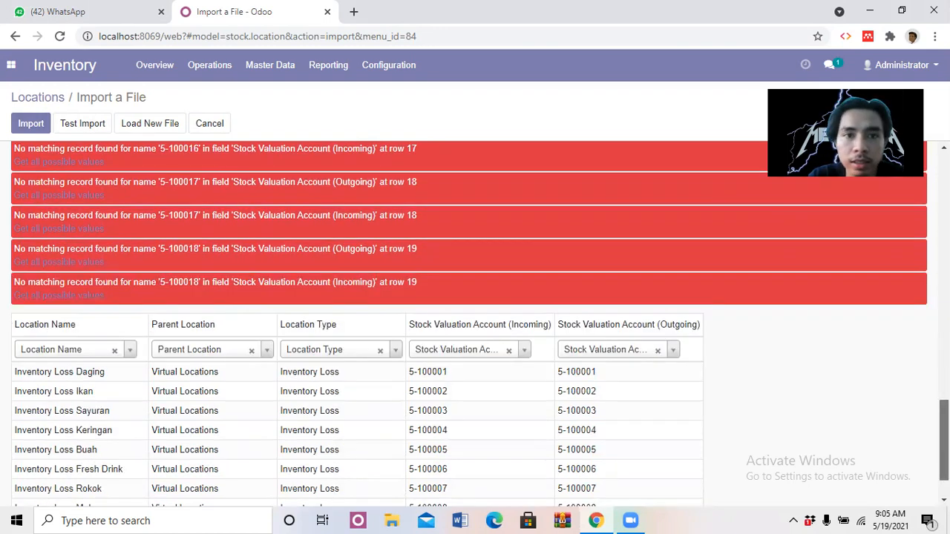
scroll(317, 183, up, 10)
click(210, 124)
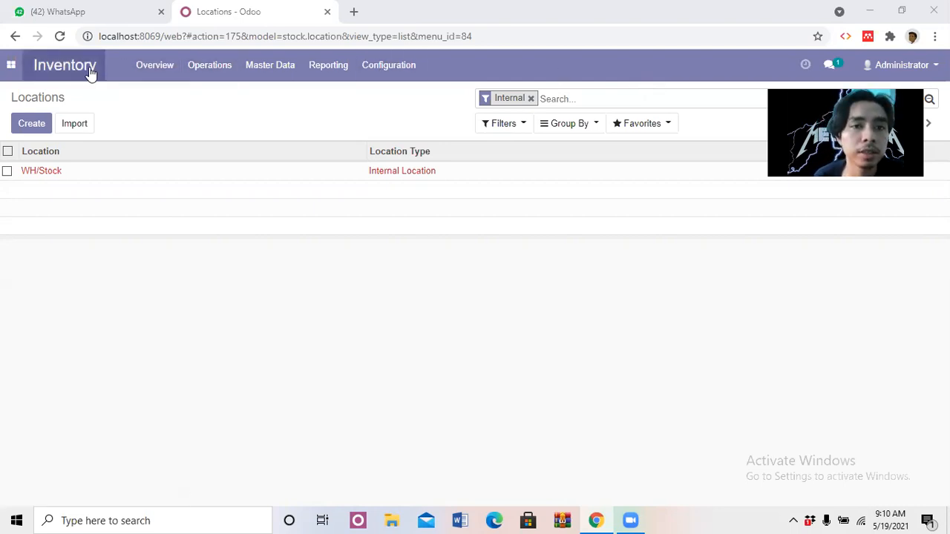
Activate the developer mode from the general Settings dashboard
click(388, 64)
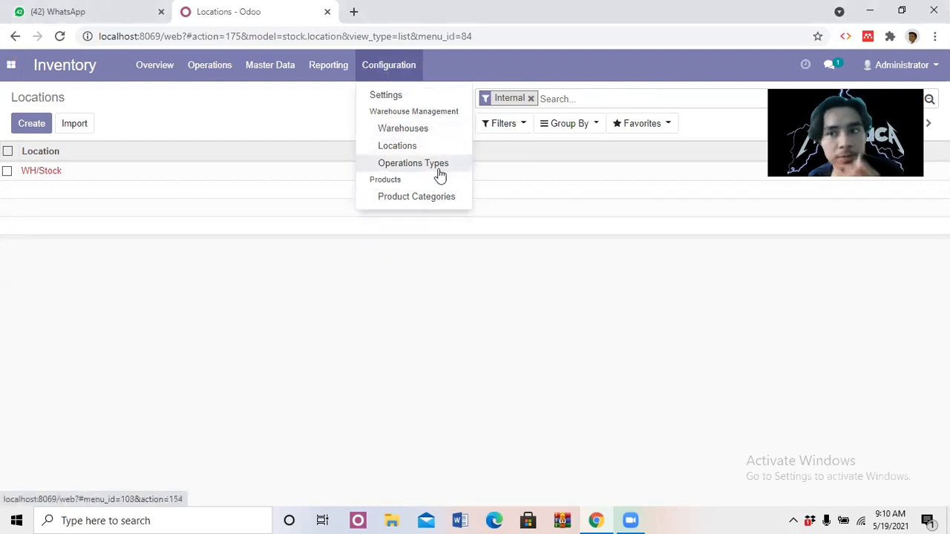
click(12, 72)
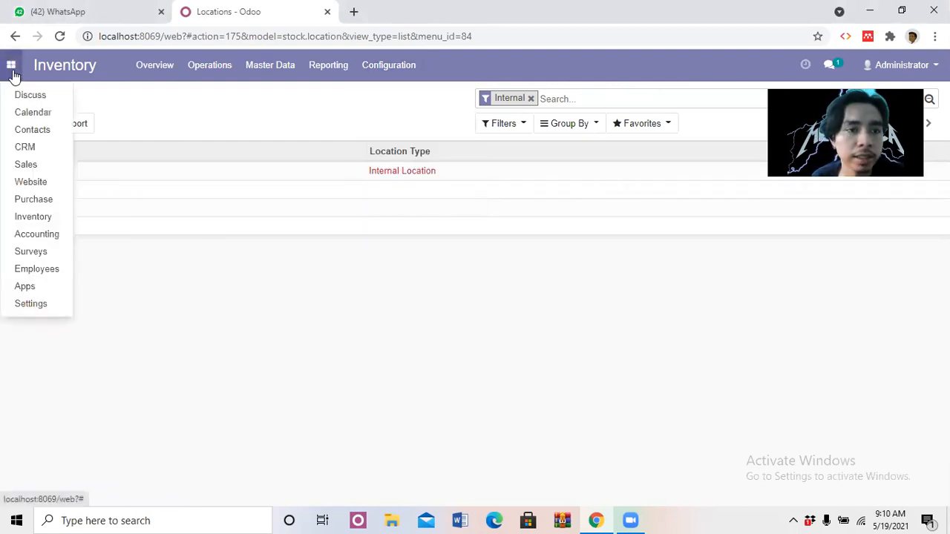
click(30, 305)
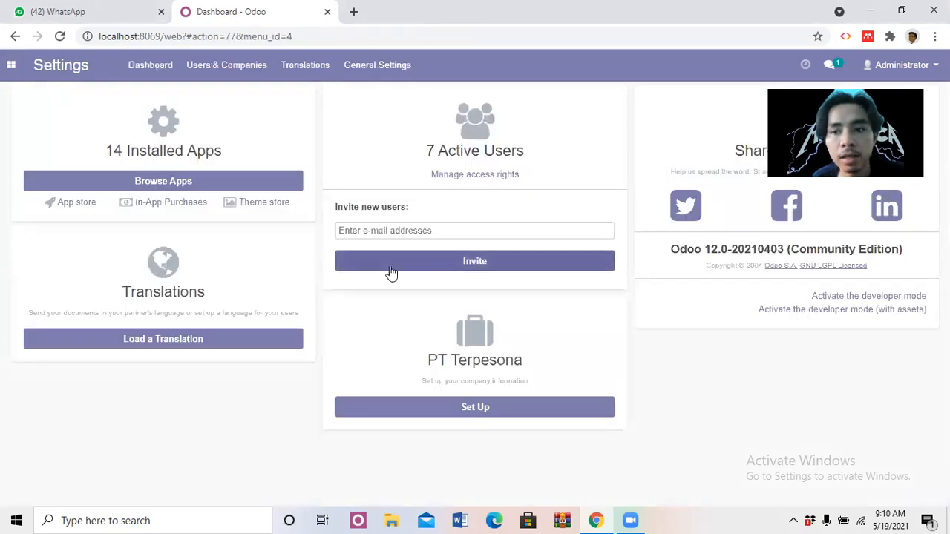
click(846, 297)
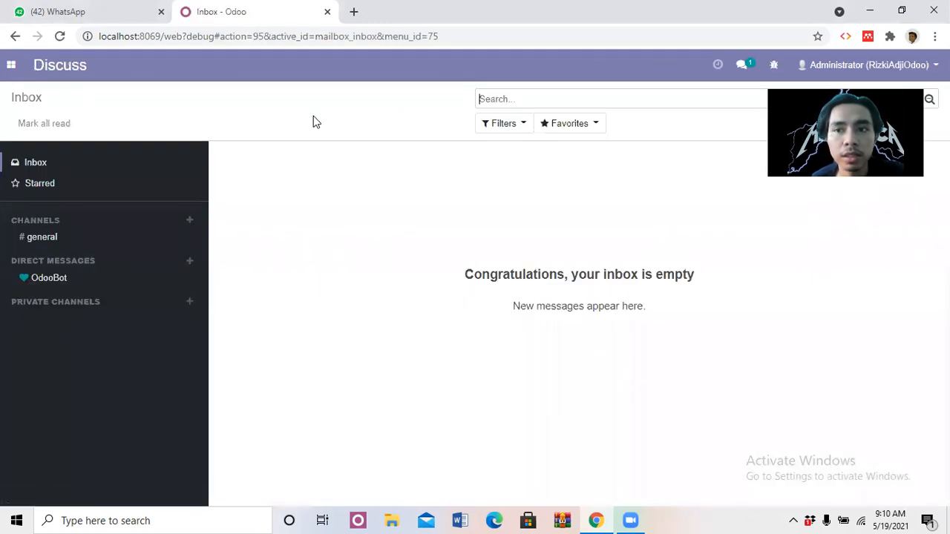
Open the Administrator user's record from the access rights management in Settings
click(18, 72)
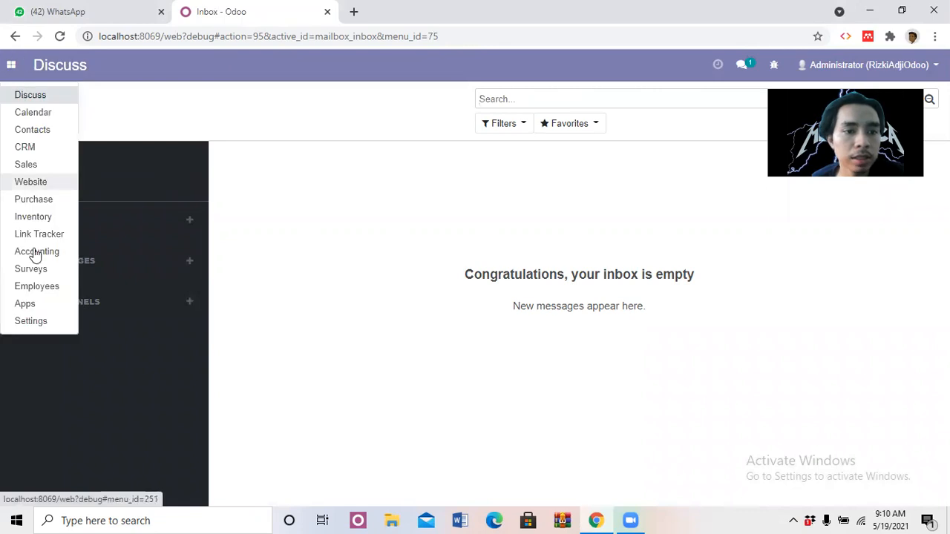
click(33, 321)
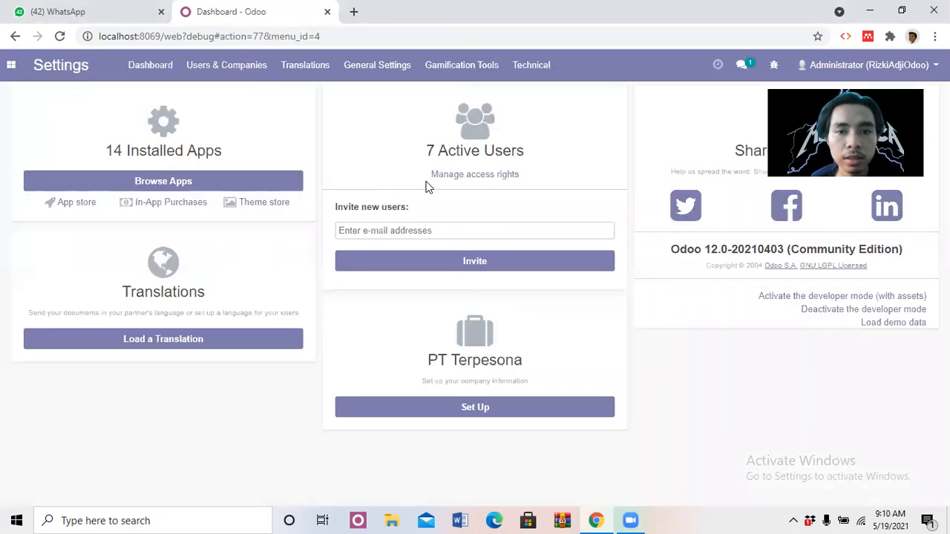
click(475, 178)
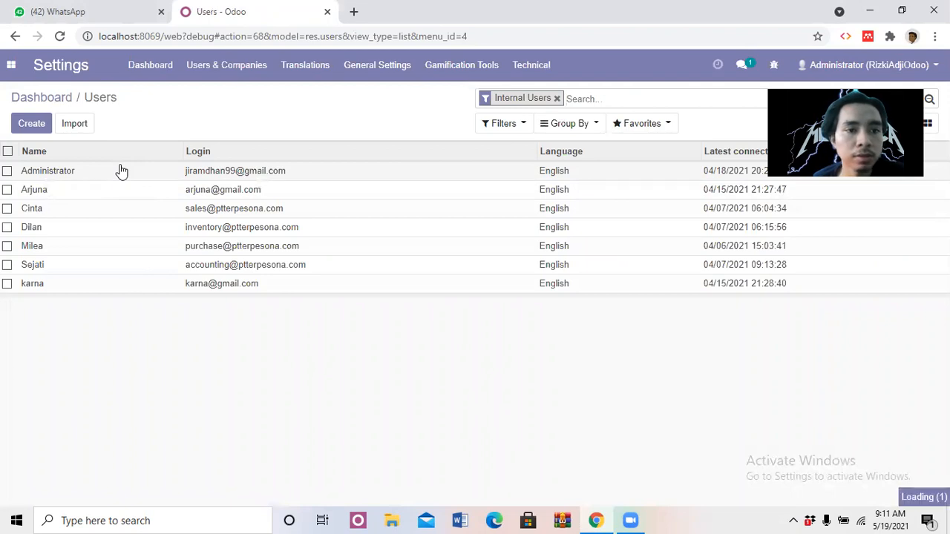
click(189, 174)
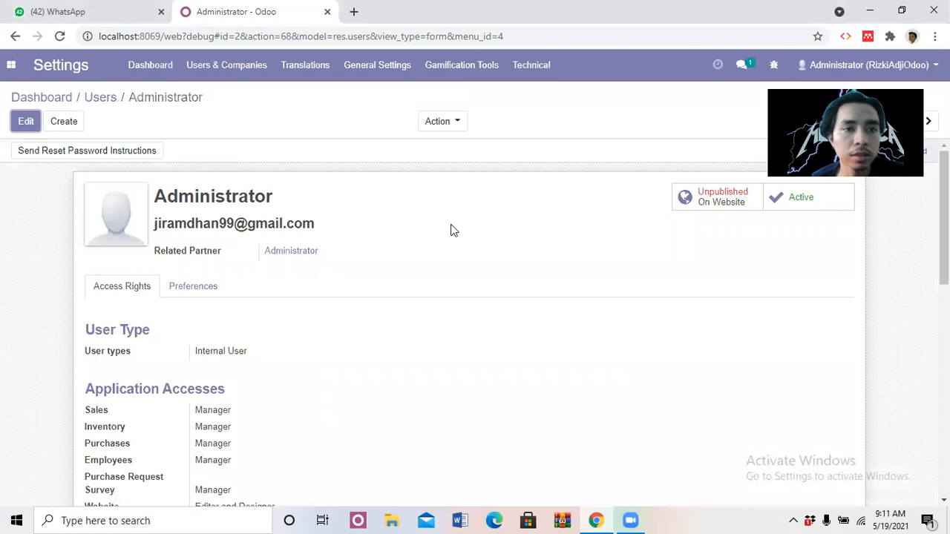
Enable Manage Multiple Units of Measure in the Administrator user's Technical Settings and save the record
scroll(475, 319, down, 3)
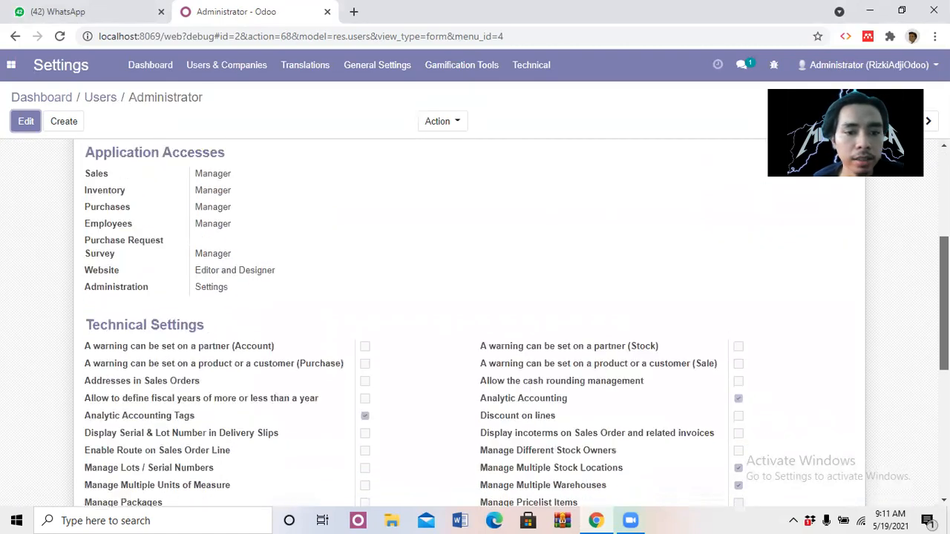
scroll(475, 319, up, 3)
scroll(475, 319, down, 2)
scroll(475, 319, up, 2)
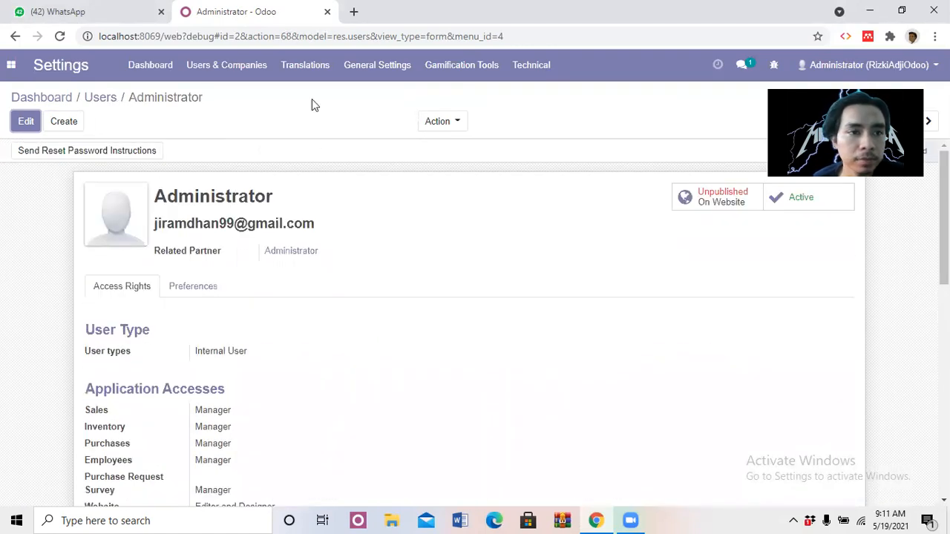
click(22, 123)
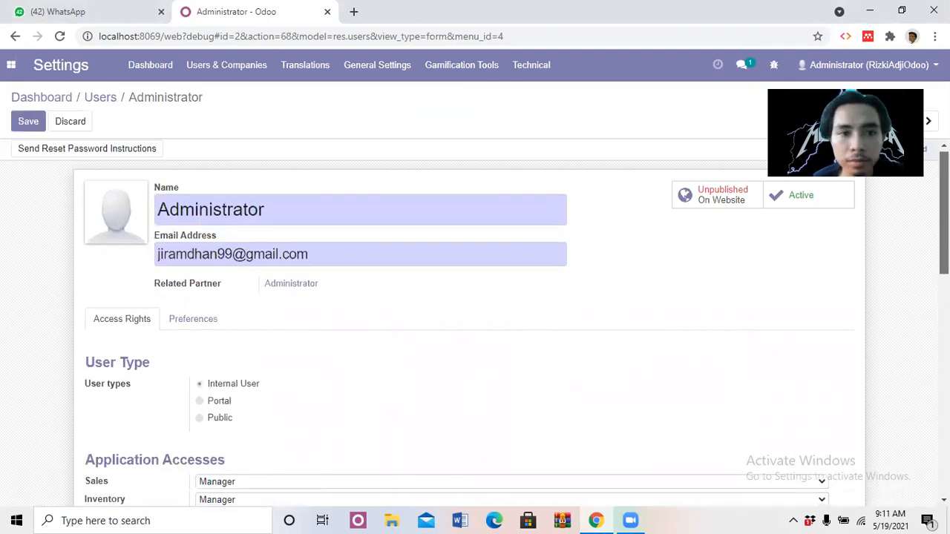
scroll(475, 319, down, 5)
scroll(475, 319, down, 2)
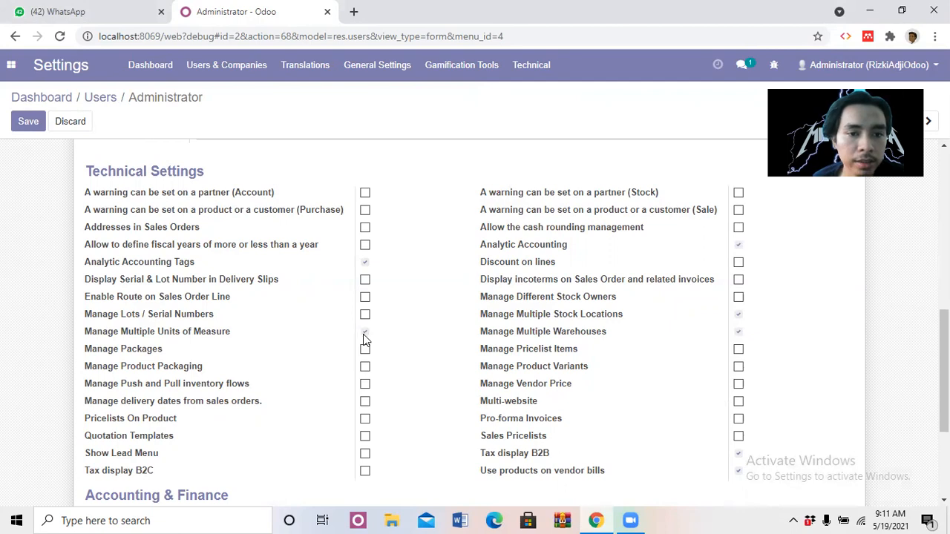
click(27, 123)
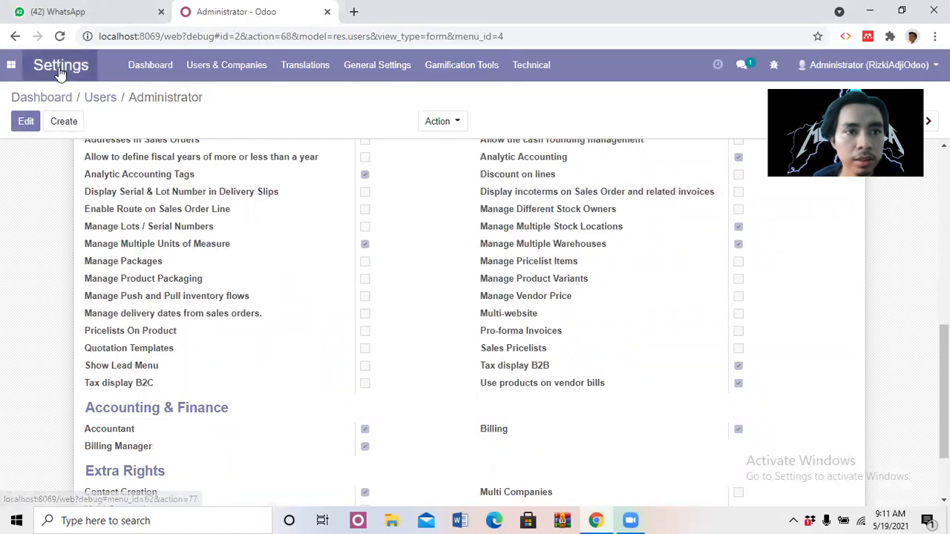
Enable Units of Measure in the Products section of the Inventory settings, save the settings and reload the page
click(11, 66)
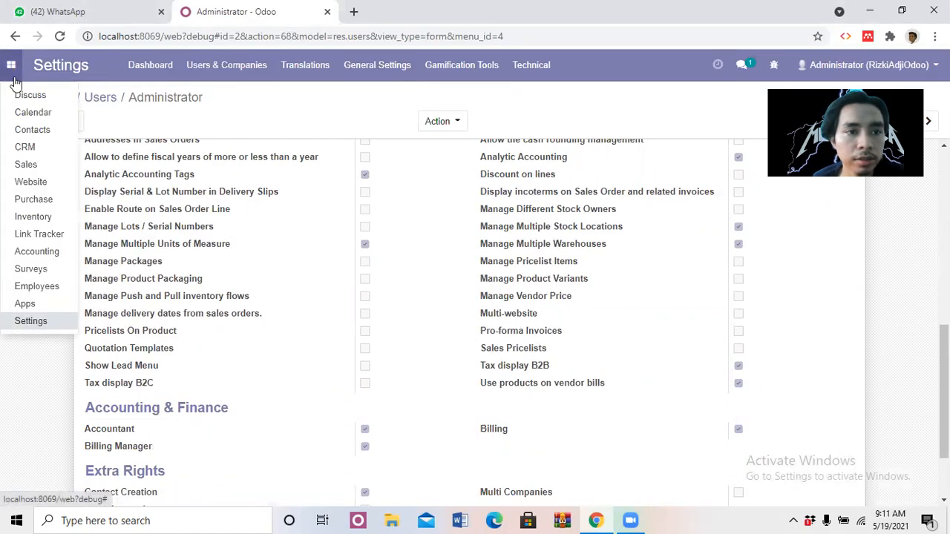
click(34, 216)
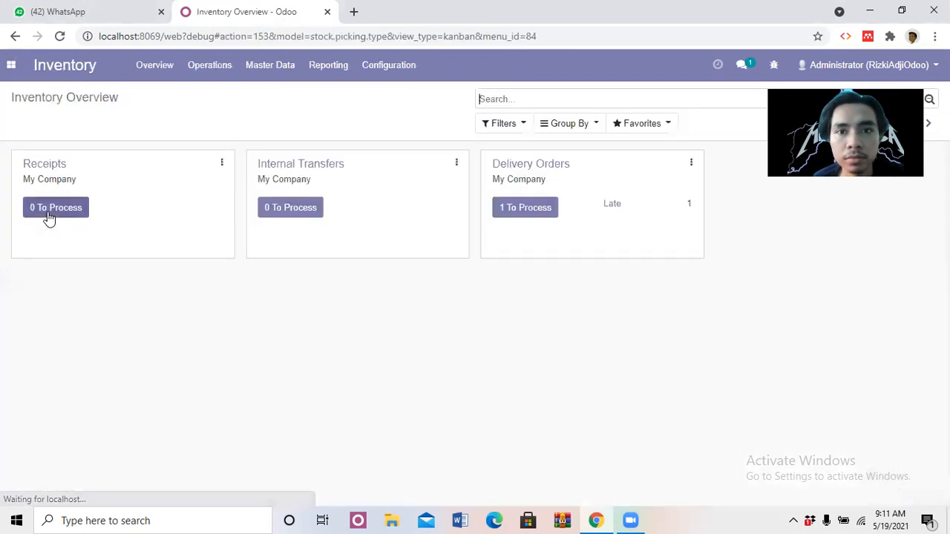
click(405, 69)
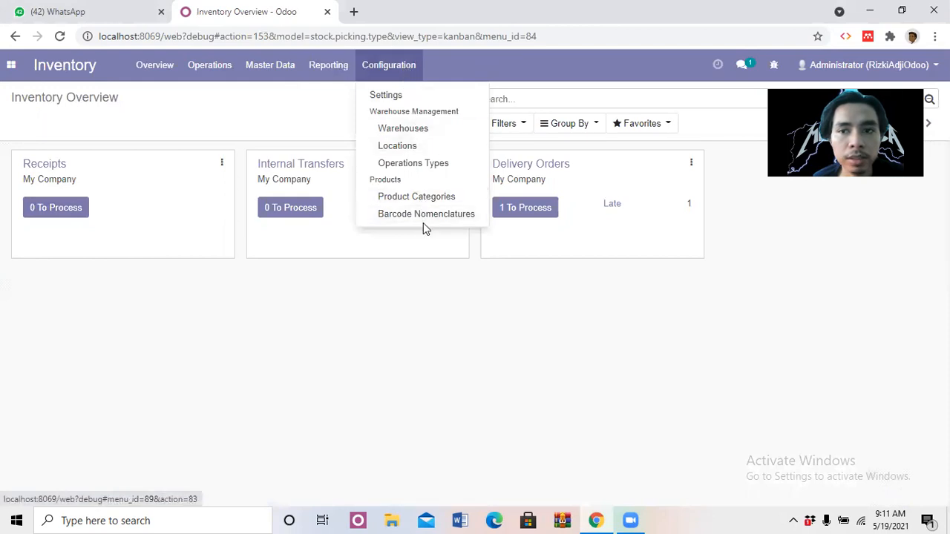
click(405, 96)
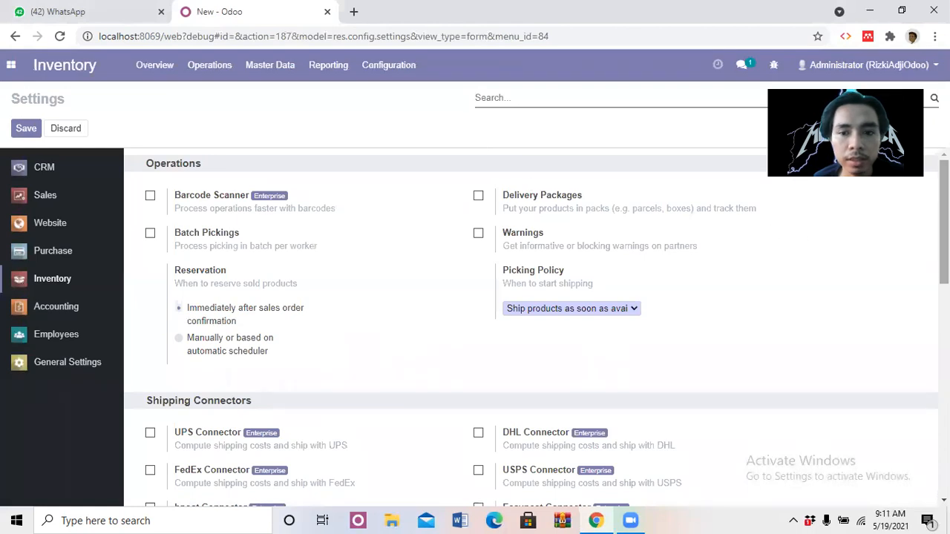
scroll(798, 226, down, 2)
scroll(530, 327, down, 4)
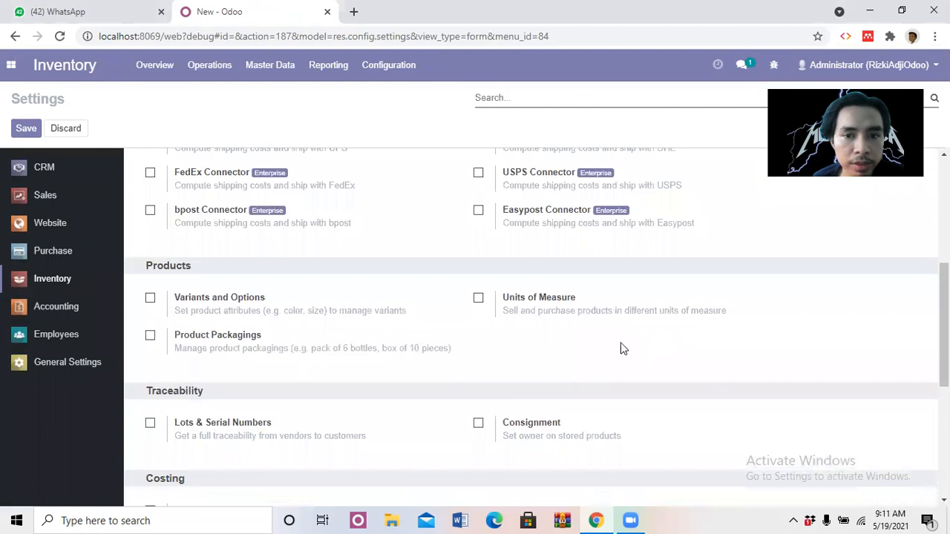
click(478, 298)
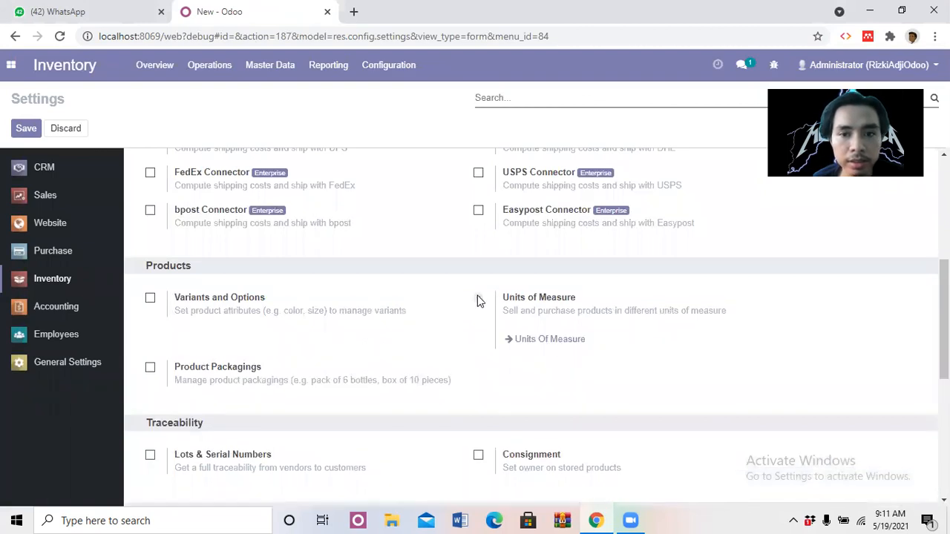
drag(944, 335, 944, 337)
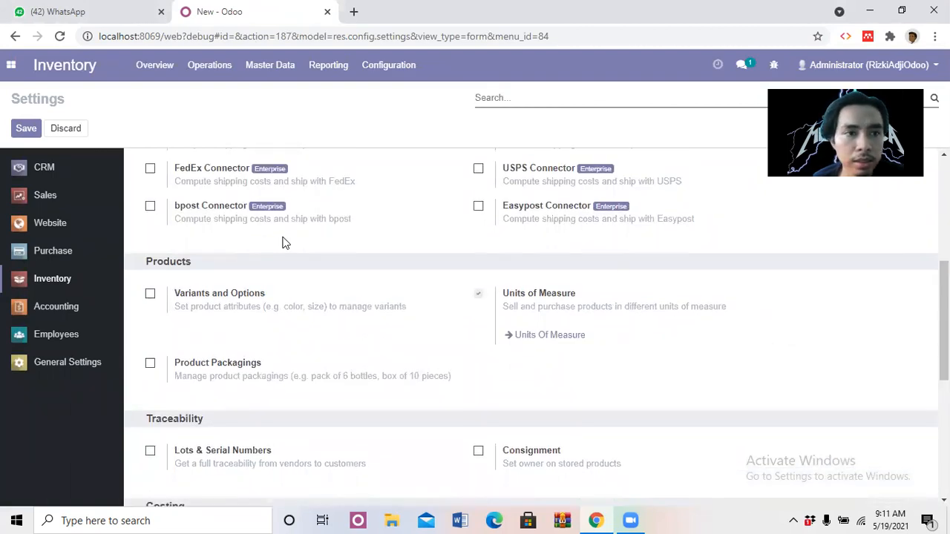
click(14, 128)
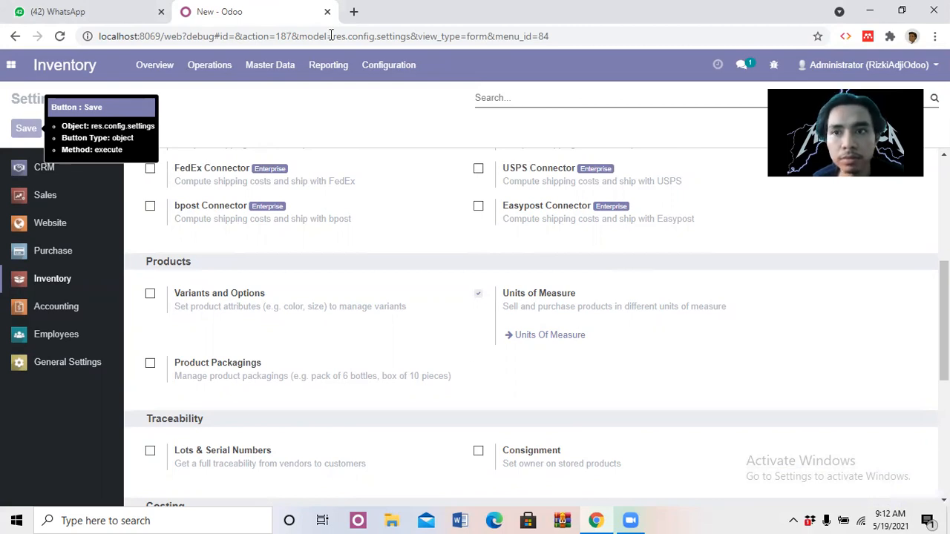
key(F5)
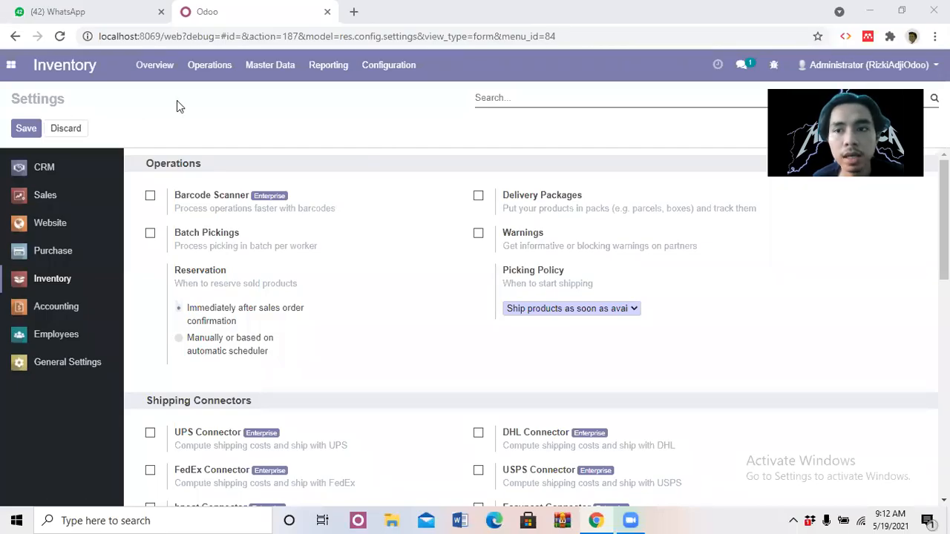
click(398, 77)
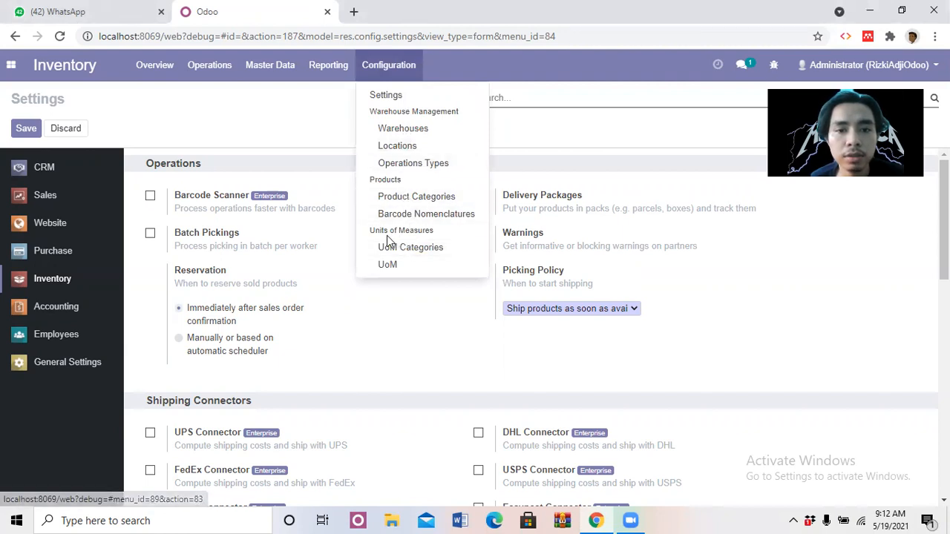
click(447, 250)
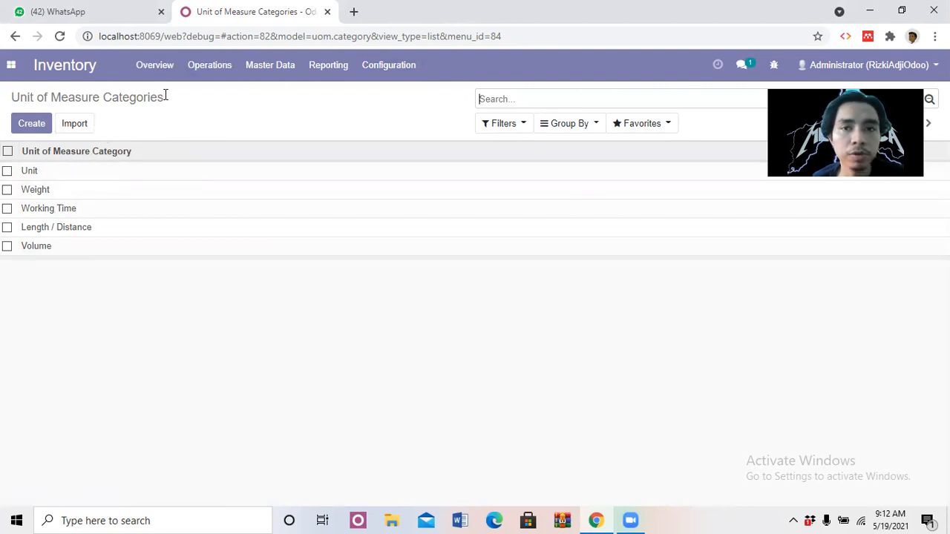
click(85, 129)
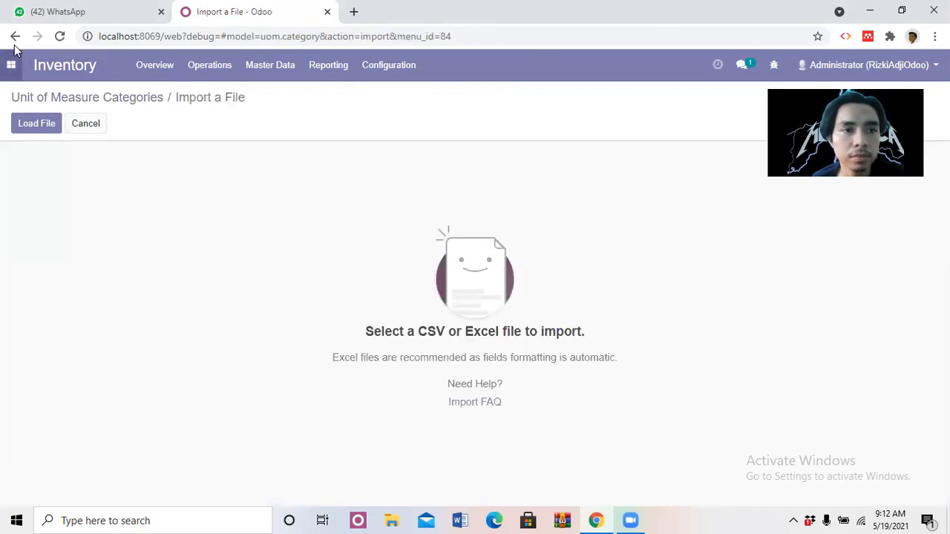
click(83, 123)
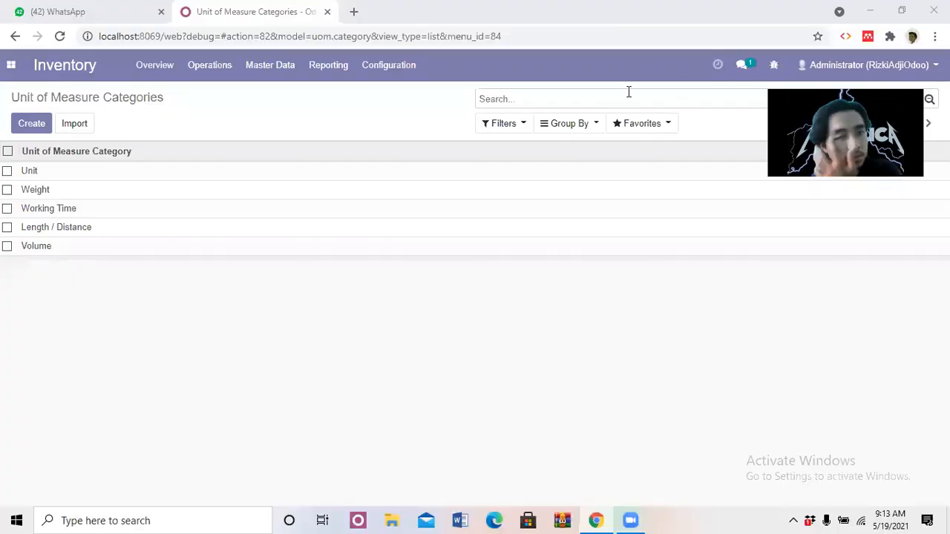
Load the 08 import.uom CSV file into the Inventory units of measure, test it and import it
click(376, 65)
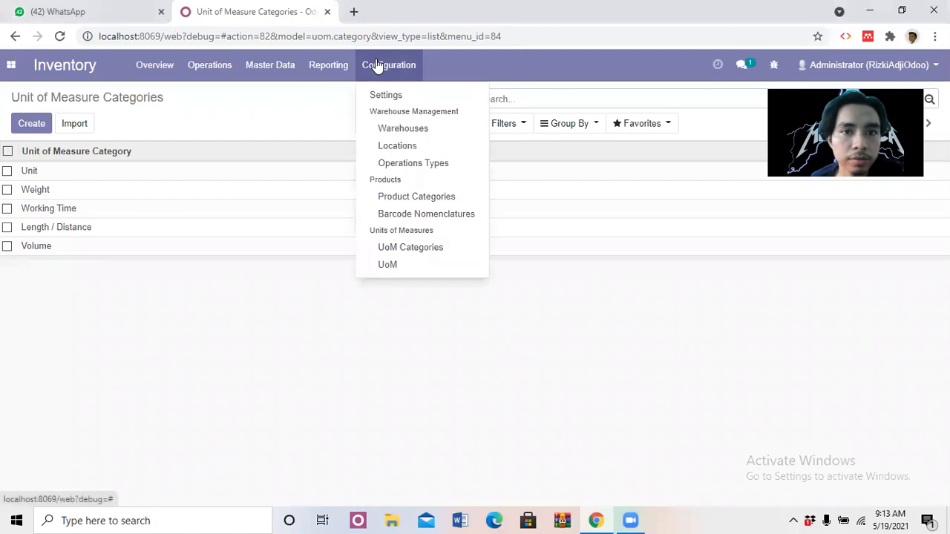
click(401, 266)
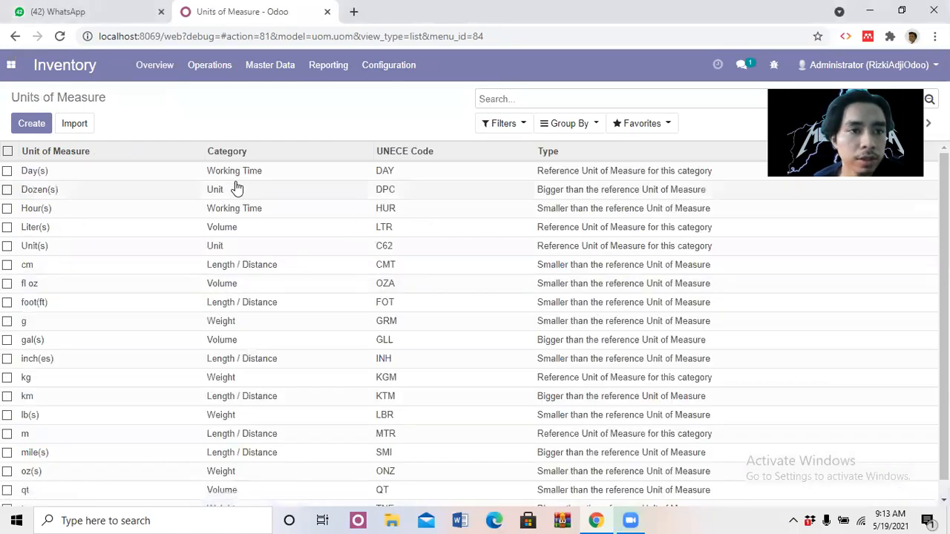
click(78, 126)
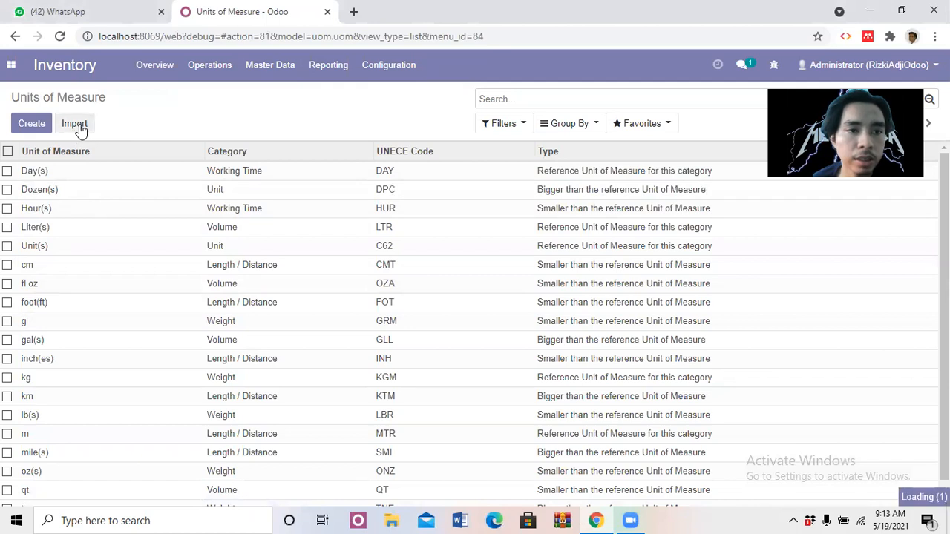
click(34, 124)
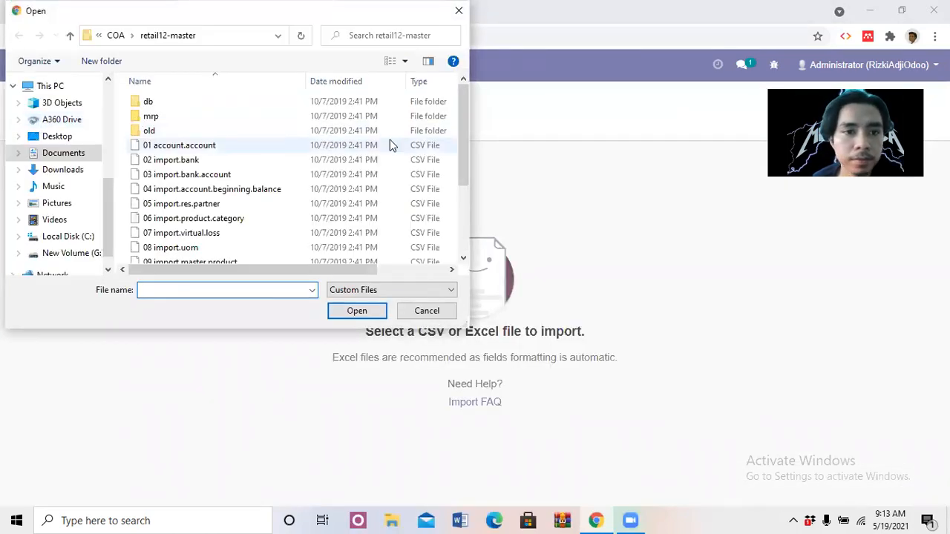
double_click(218, 250)
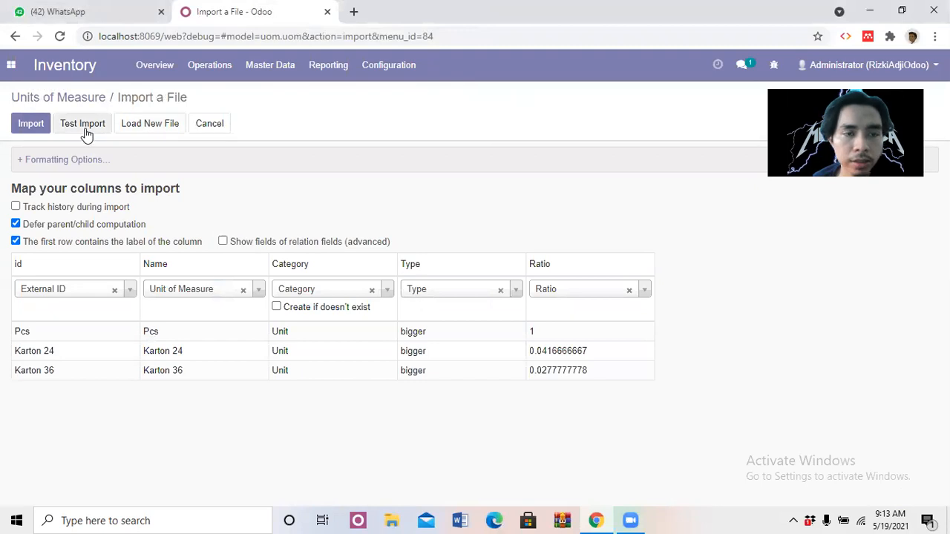
click(87, 134)
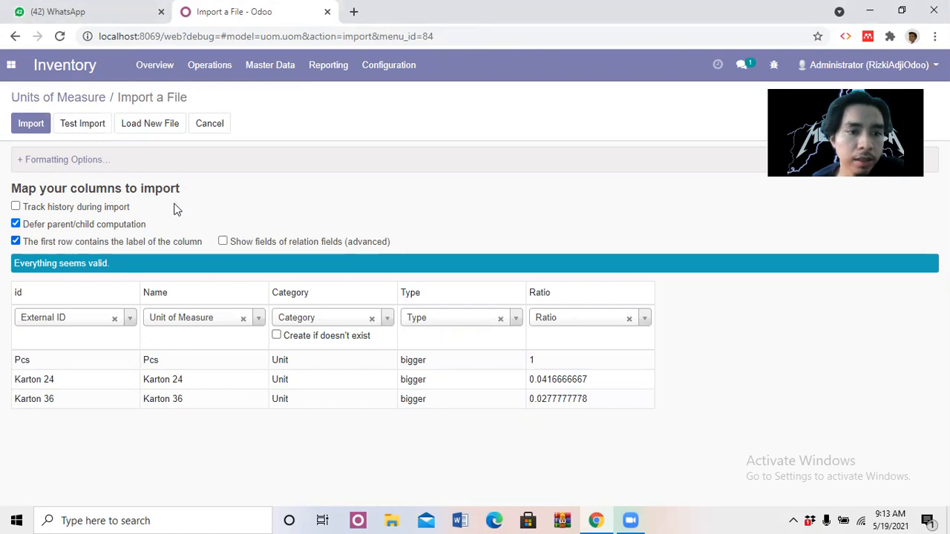
click(30, 124)
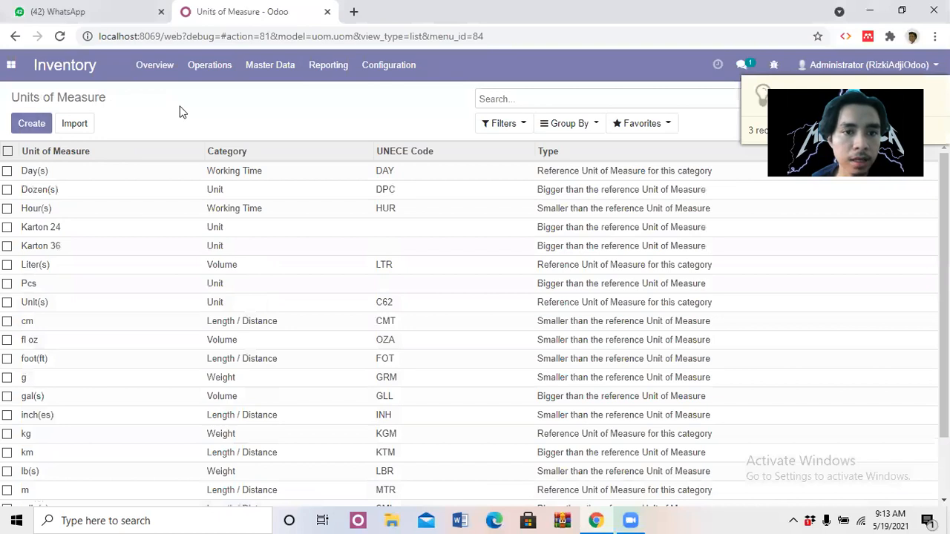
Load the 09 import.master.product CSV file into the import screen of the Inventory products
drag(945, 252, 945, 278)
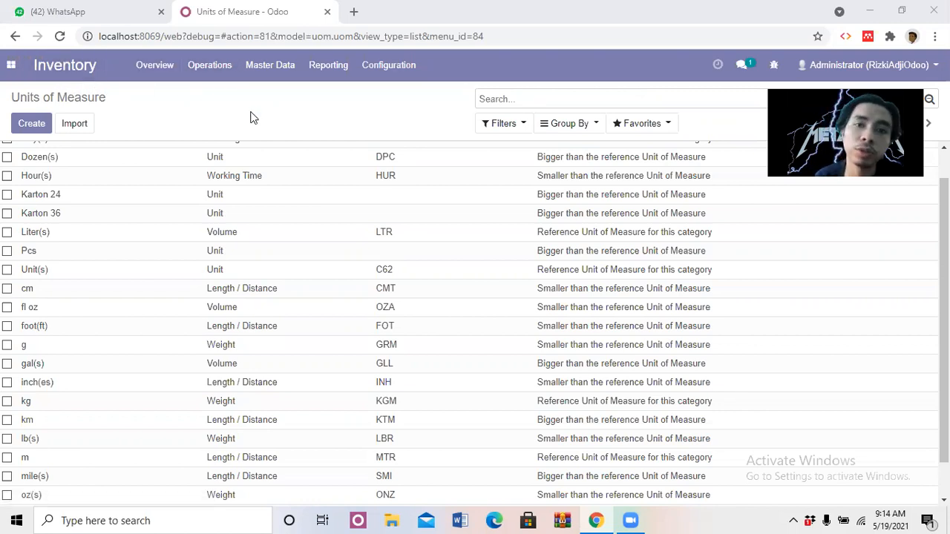
click(269, 67)
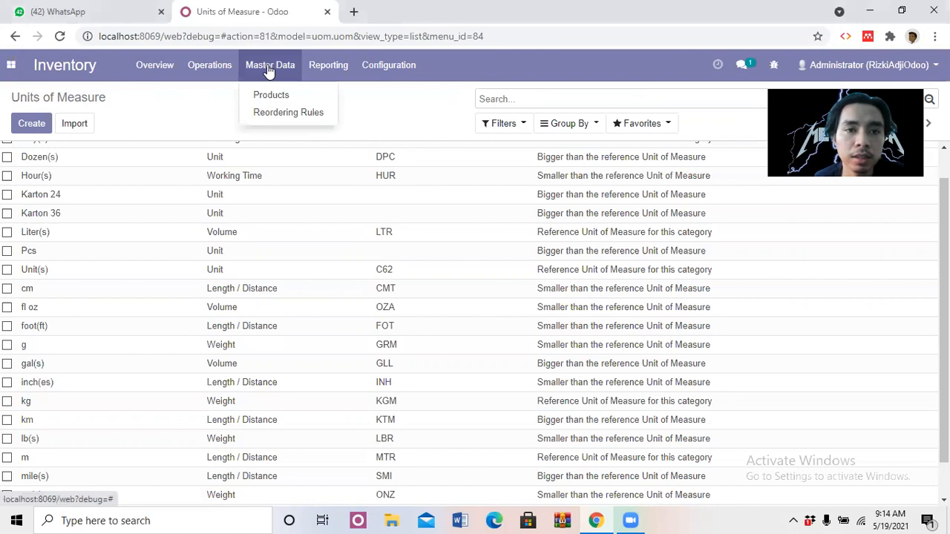
click(287, 96)
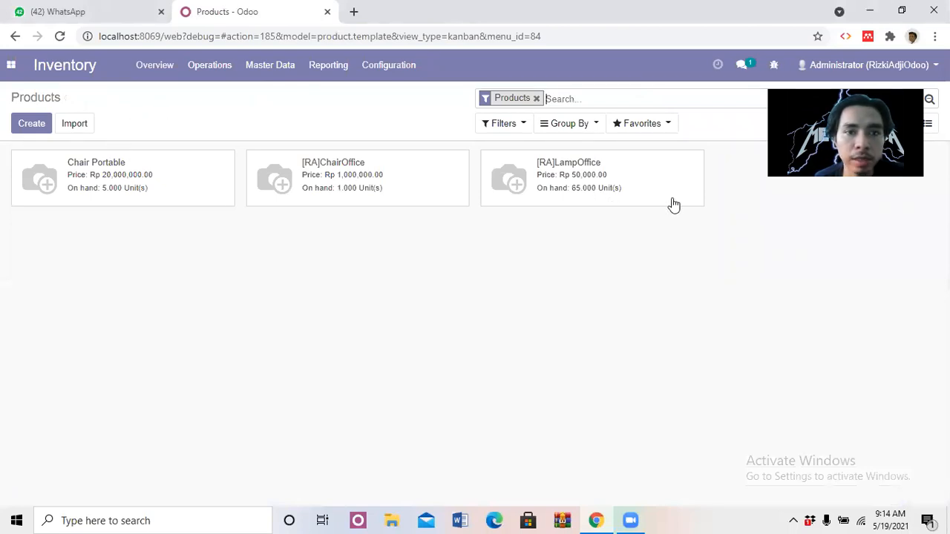
click(77, 126)
click(33, 124)
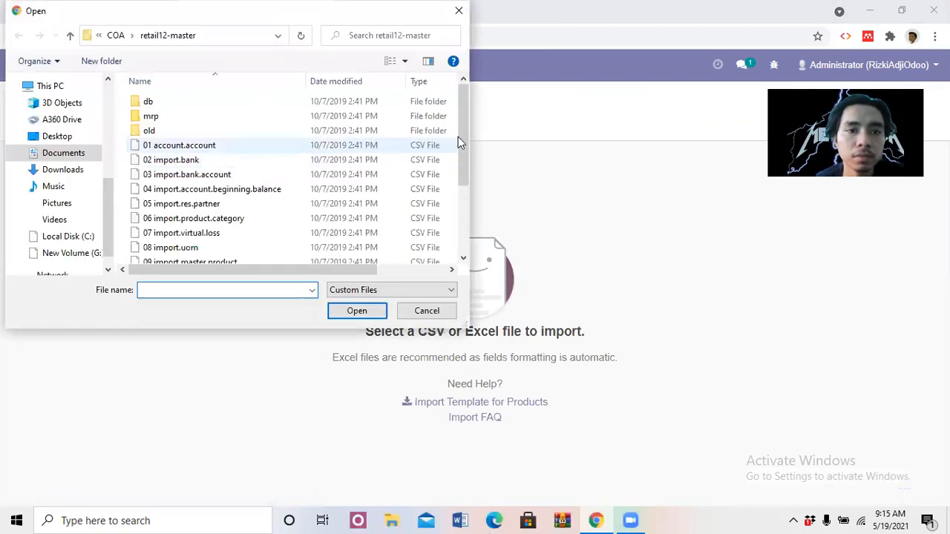
drag(464, 136, 463, 157)
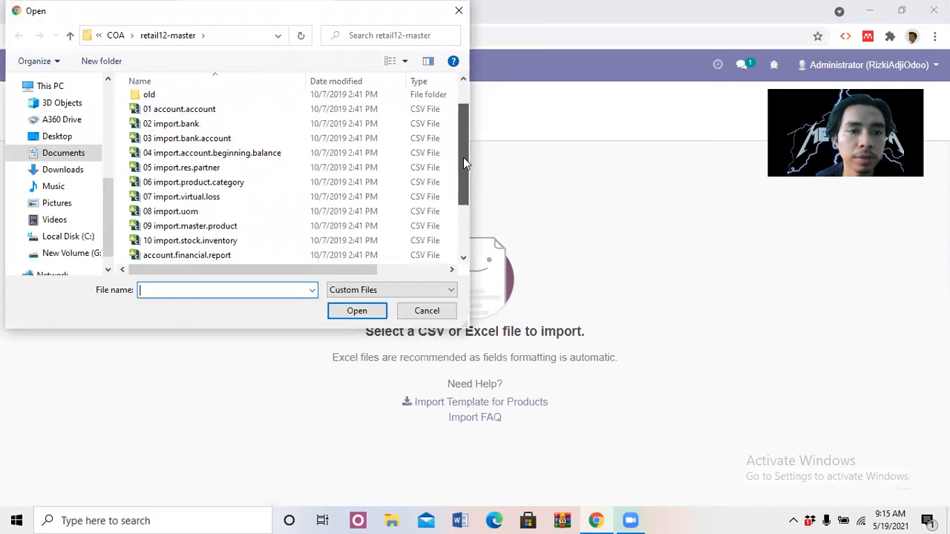
double_click(222, 227)
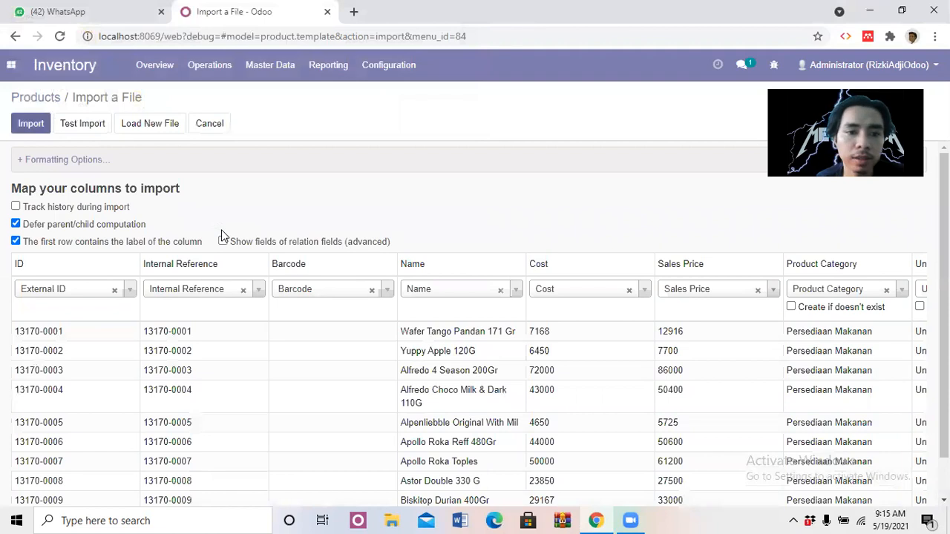
Test the import of the master product file with its column mapping
scroll(296, 193, down, 1)
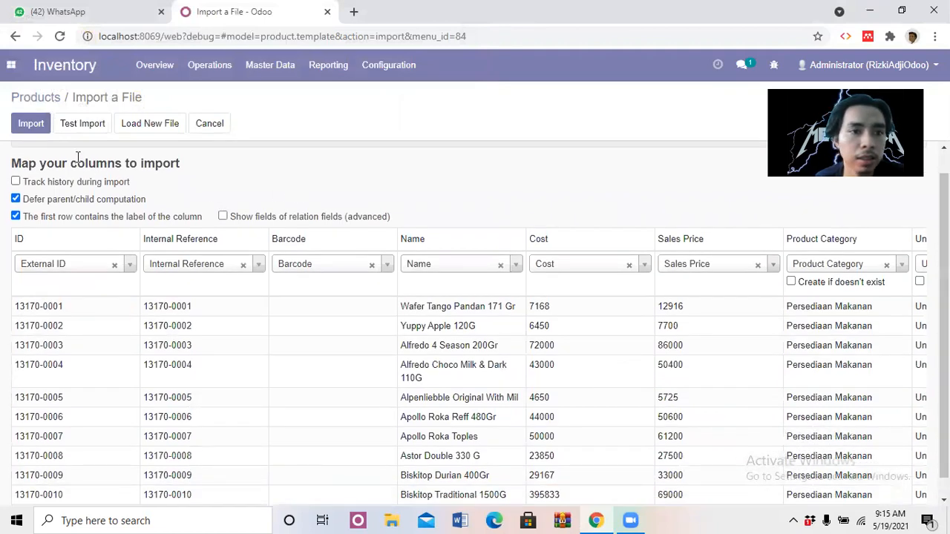
click(79, 125)
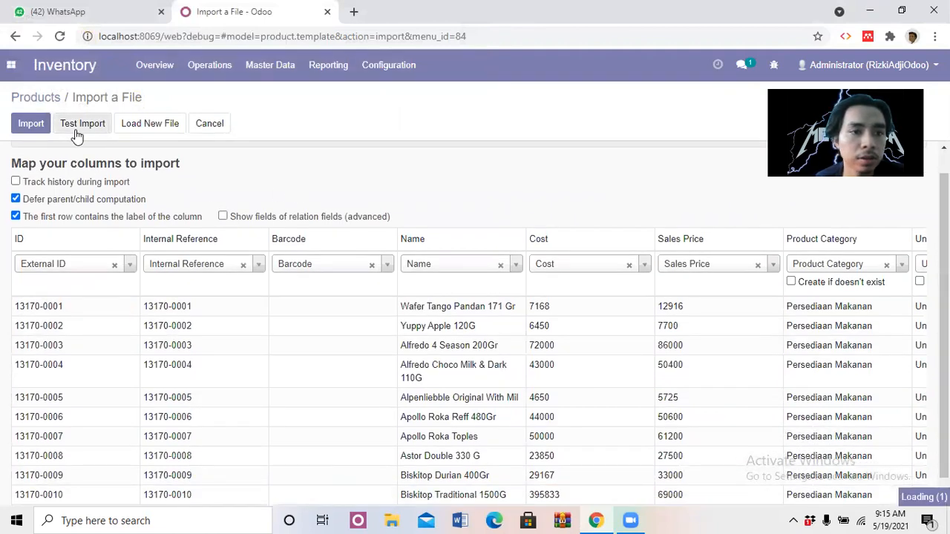
click(72, 123)
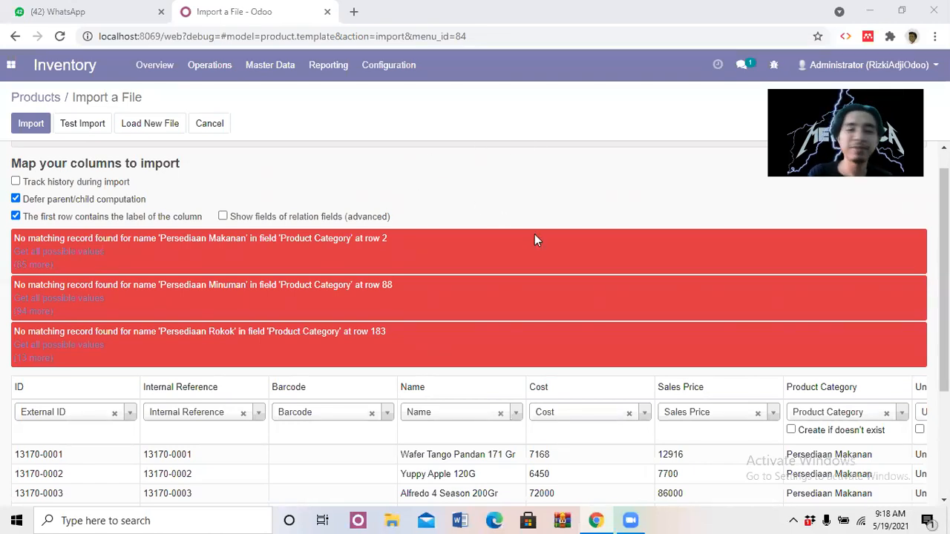
Examine the test messages and the mapped product columns, including Product Category, and cancel the product import
mouse_move(943, 241)
mouse_down()
mouse_move(944, 257)
mouse_move(943, 227)
mouse_up()
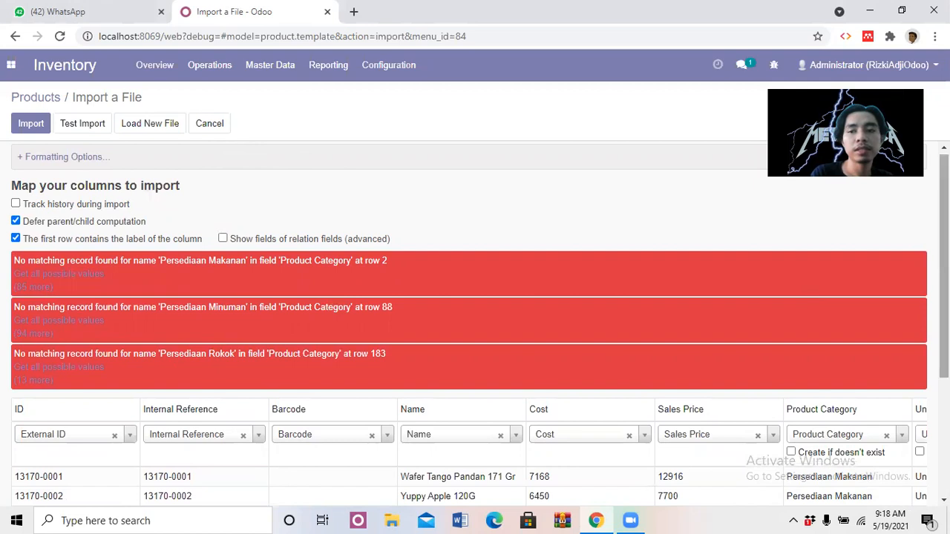
scroll(810, 297, down, 1)
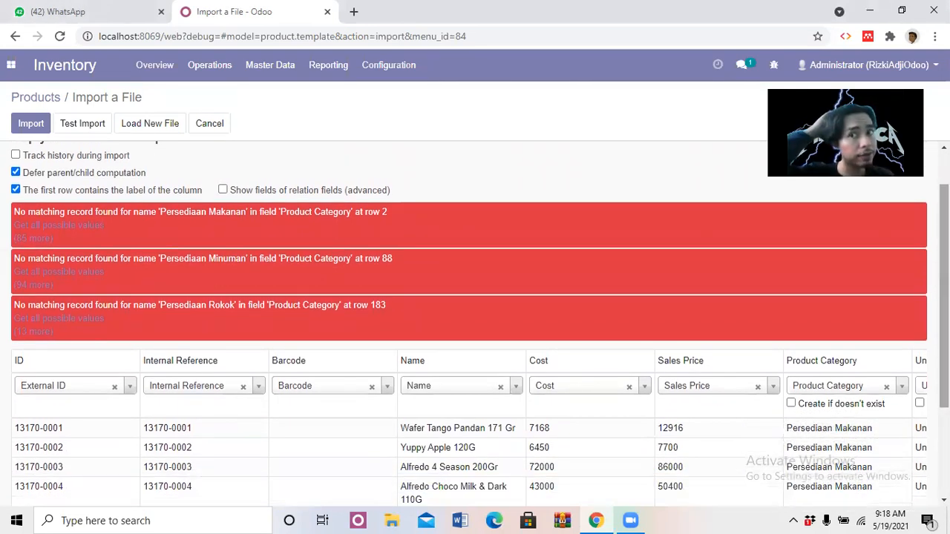
scroll(475, 324, down, 1)
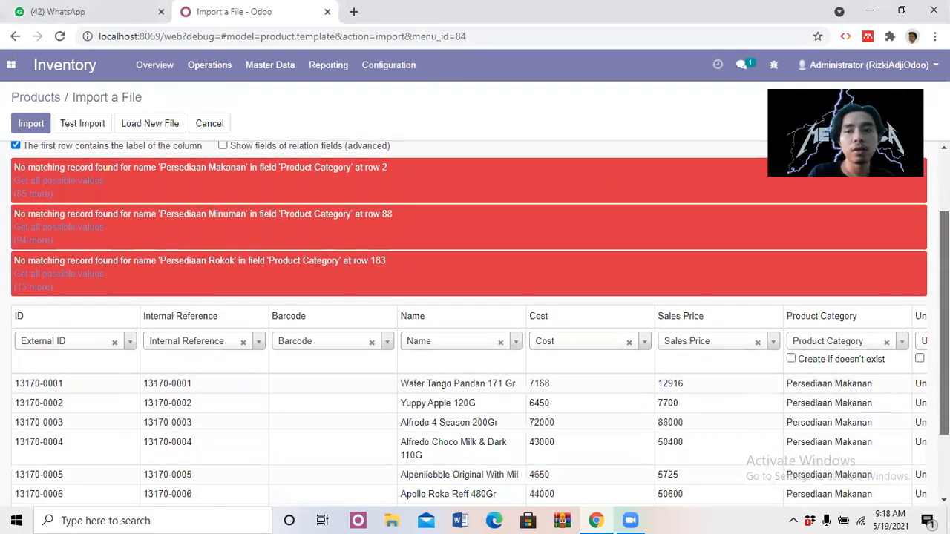
scroll(677, 412, down, 2)
scroll(677, 413, up, 3)
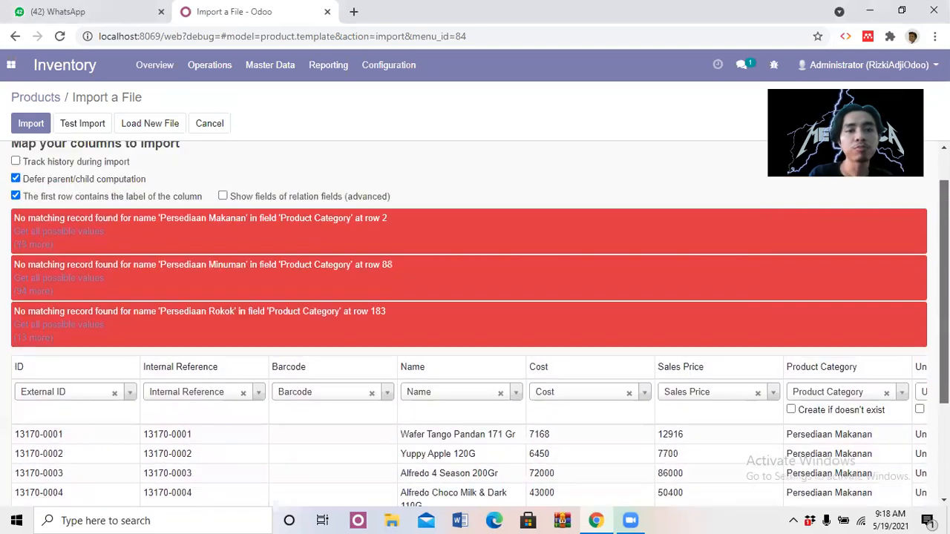
scroll(321, 339, down, 3)
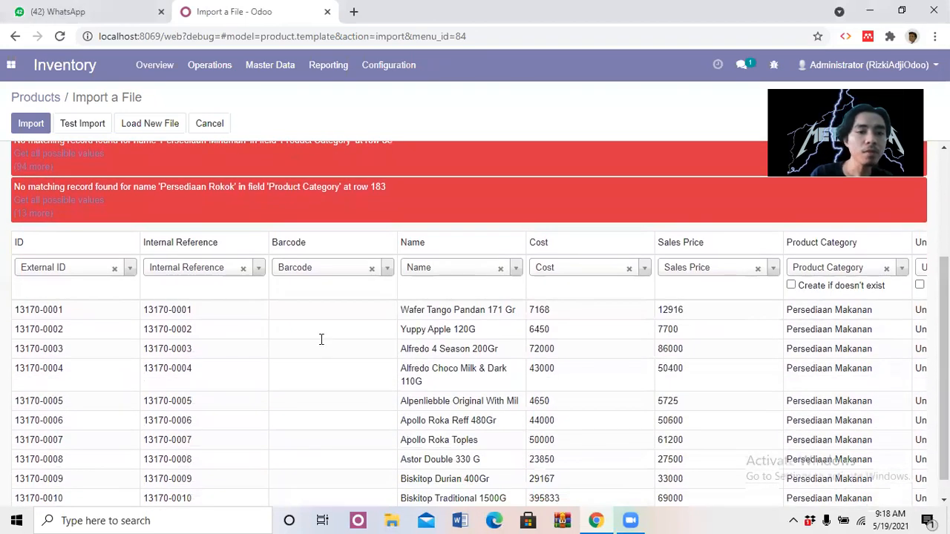
scroll(564, 245, down, 1)
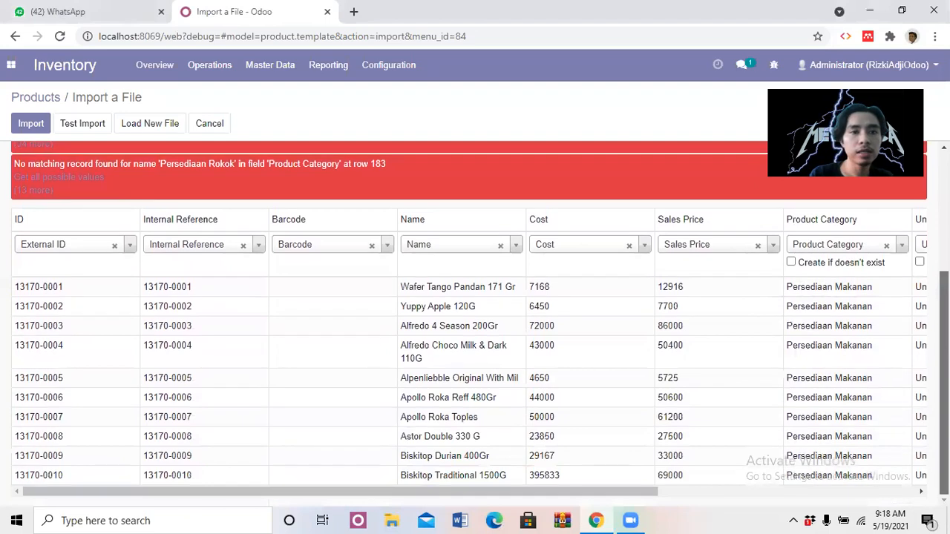
click(207, 128)
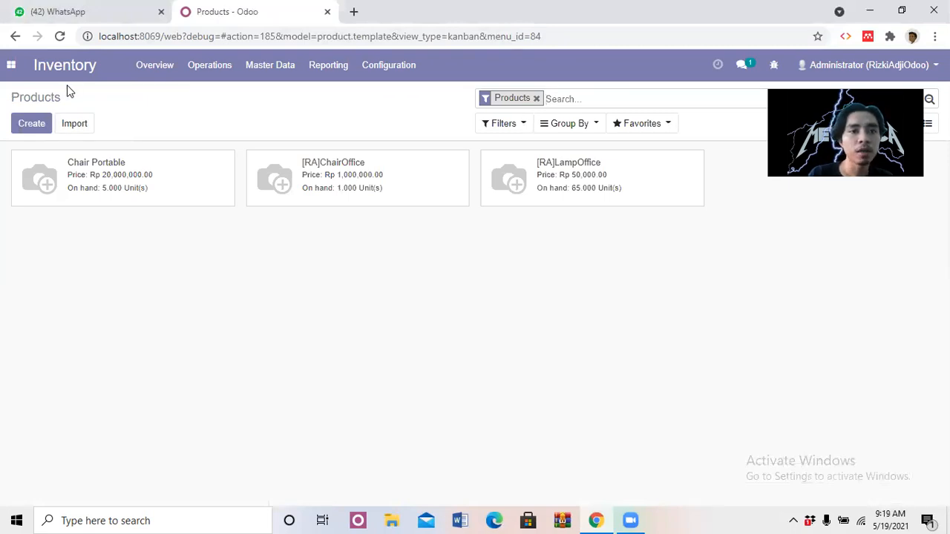
click(74, 125)
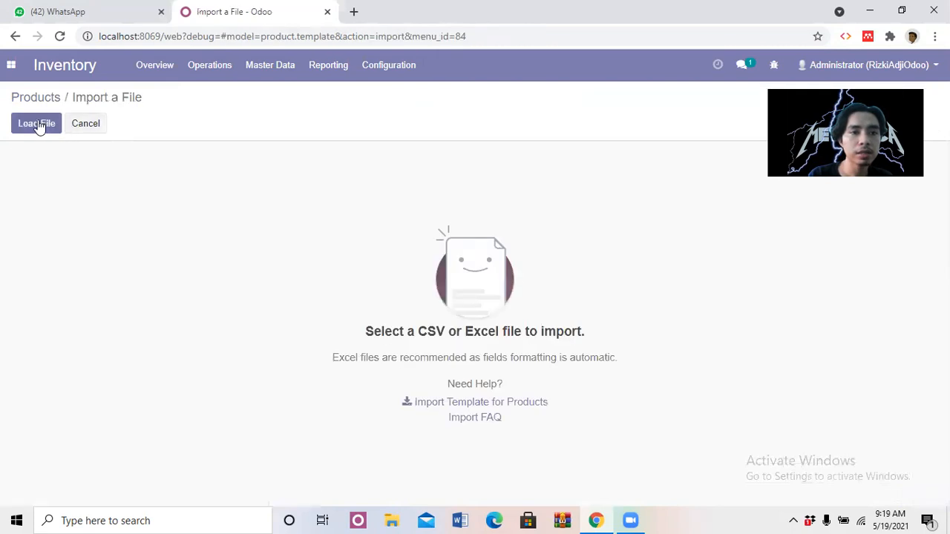
click(37, 122)
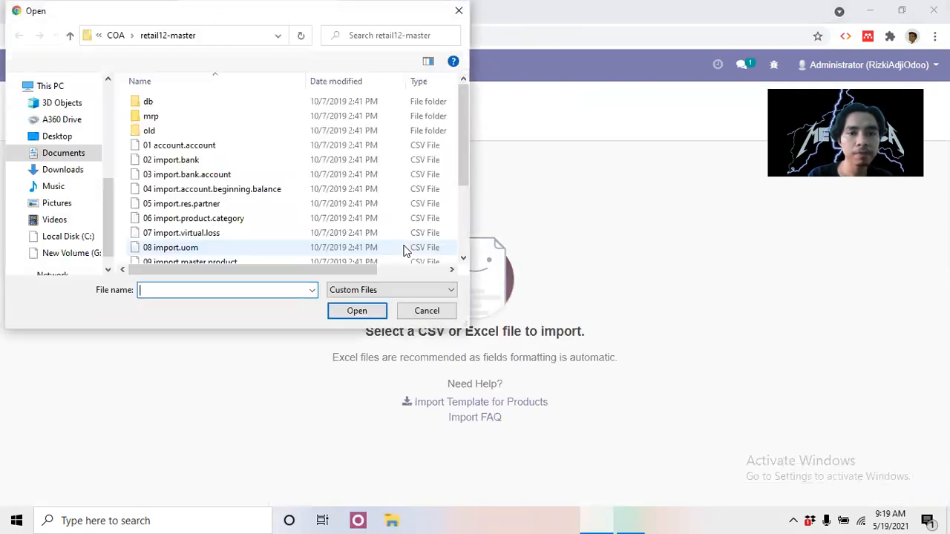
drag(462, 118, 460, 152)
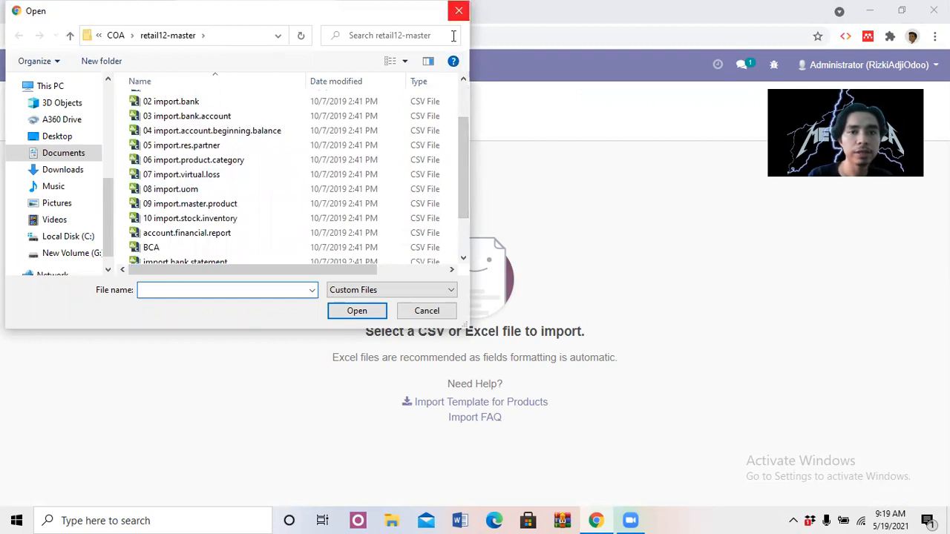
click(459, 10)
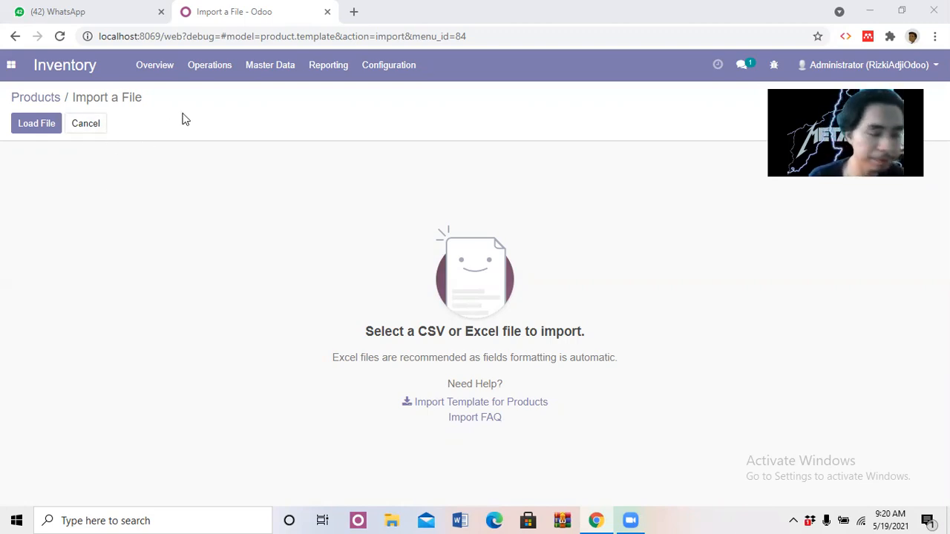
Load the 10 import.stock.inventory CSV file into the import screen of the Inventory Adjustments
click(210, 78)
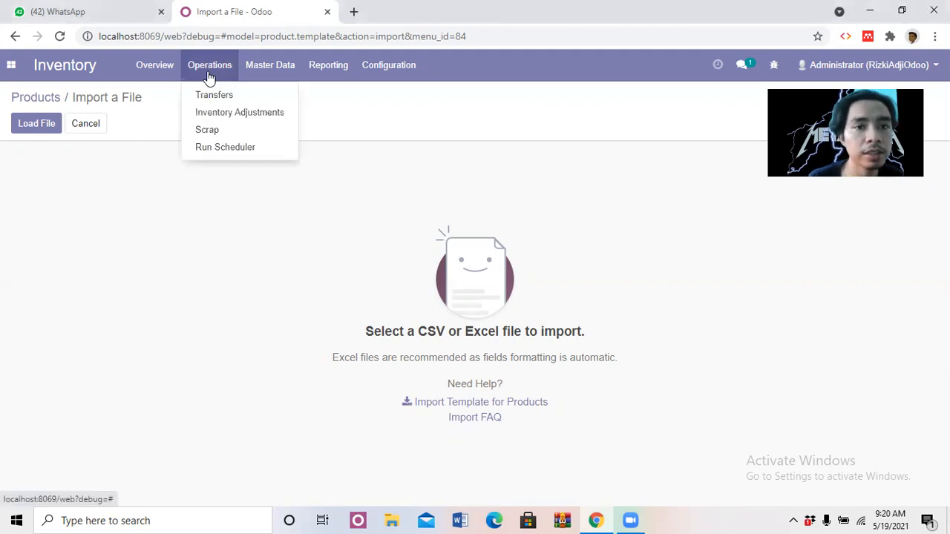
click(235, 114)
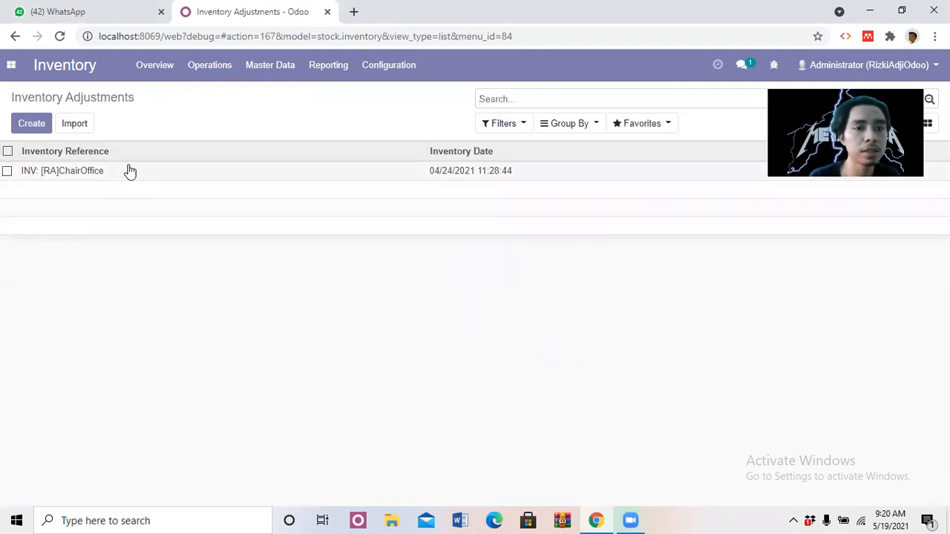
click(75, 124)
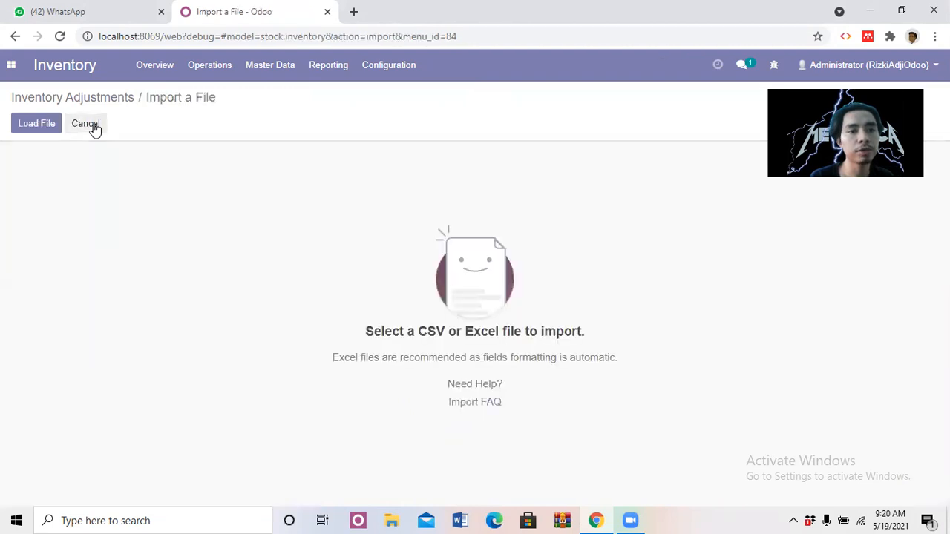
click(37, 126)
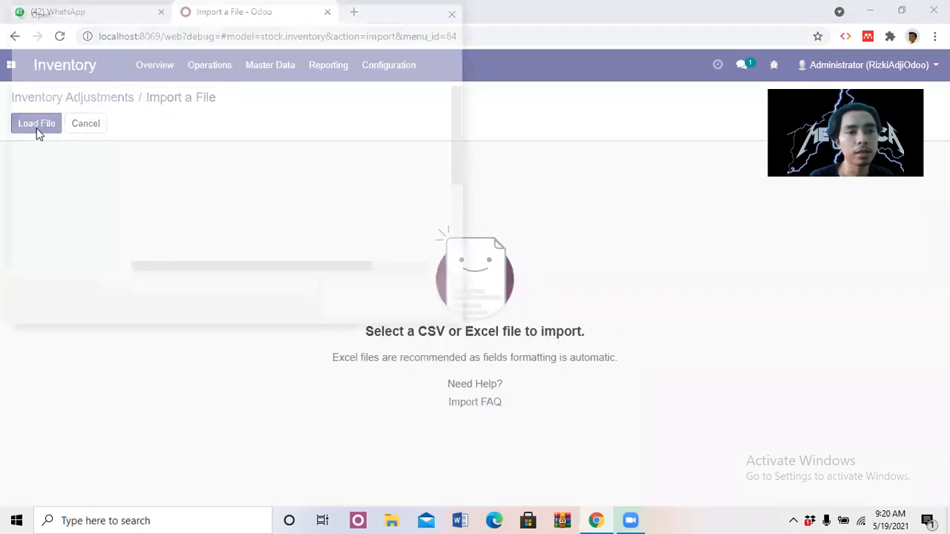
drag(462, 118, 463, 143)
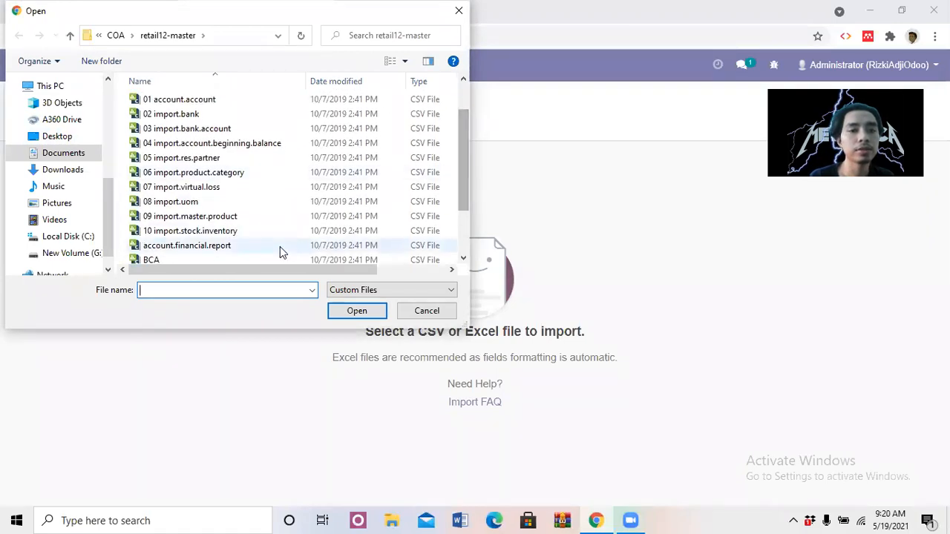
double_click(187, 232)
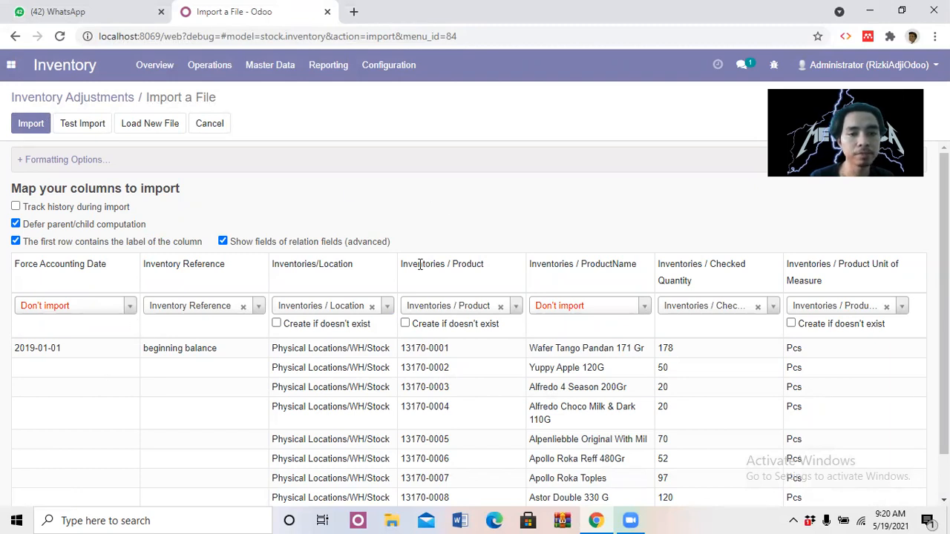
Test the import of the stock inventory file, check the mapped rows and cancel the import
mouse_move(944, 296)
mouse_down()
mouse_move(944, 334)
mouse_move(944, 296)
mouse_up()
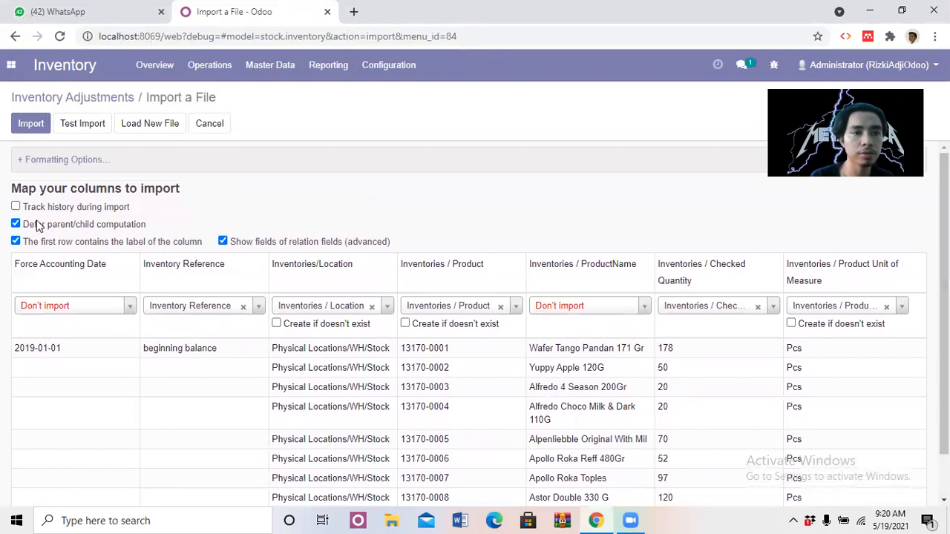
click(82, 126)
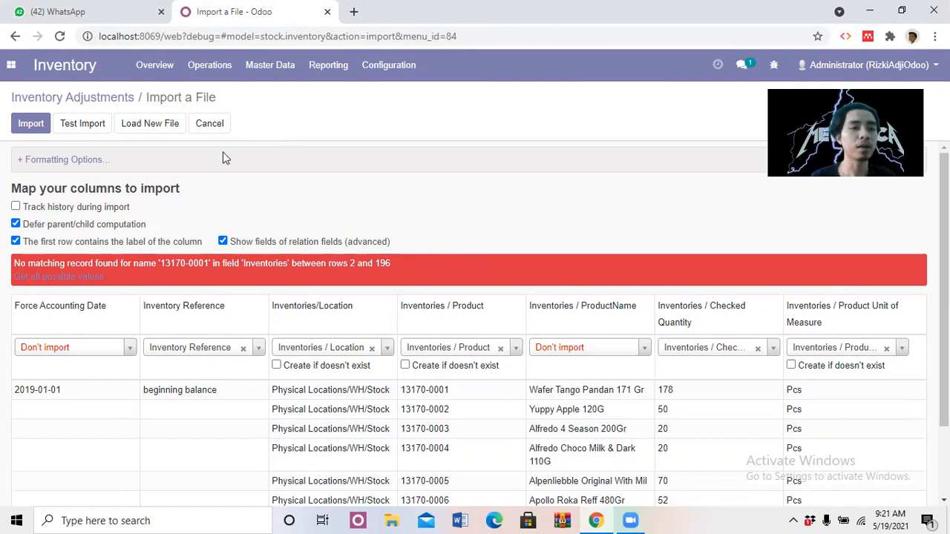
drag(947, 297, 946, 365)
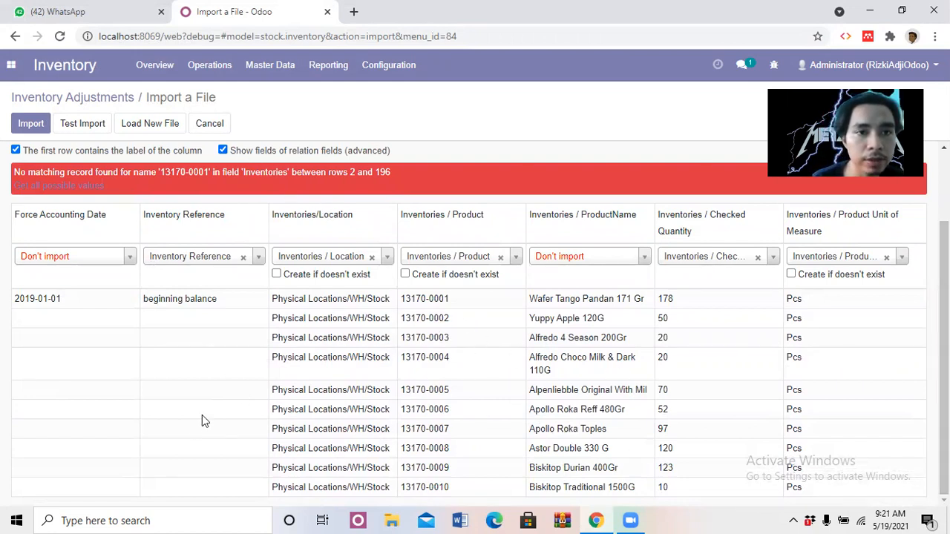
click(210, 132)
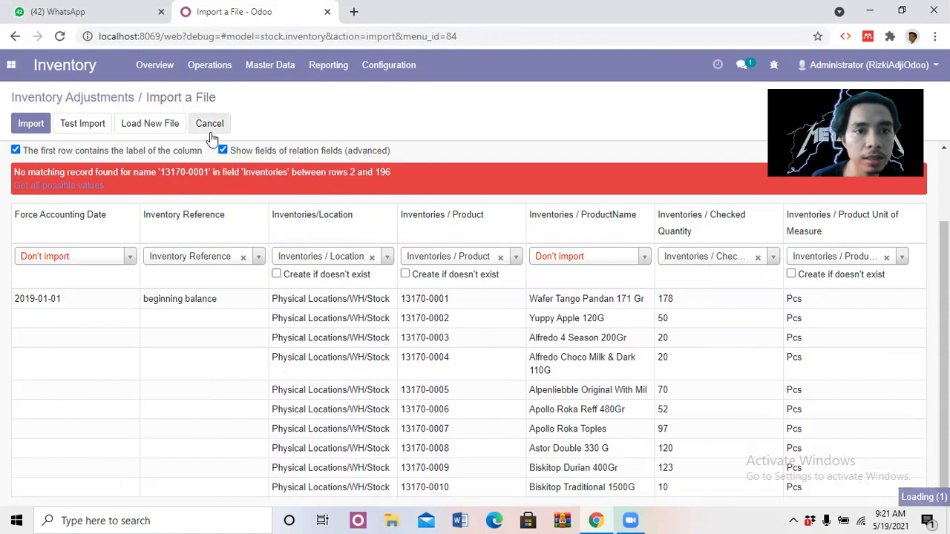